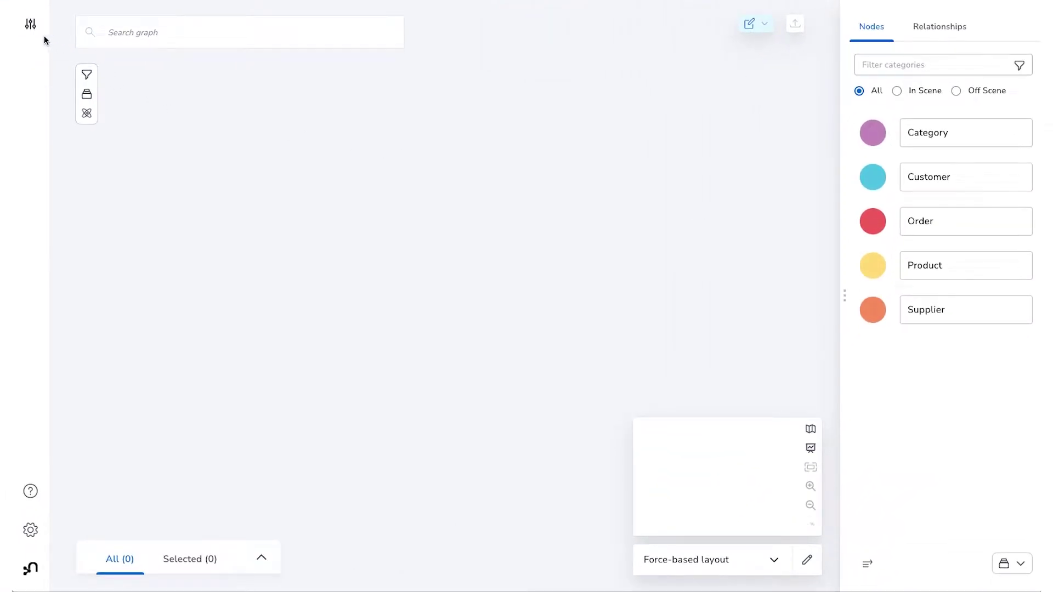
- Review the unit price search phrase and its $price parameter, then open the empty Scene Action
{"action": "left_click", "coordinate": [31, 25]}
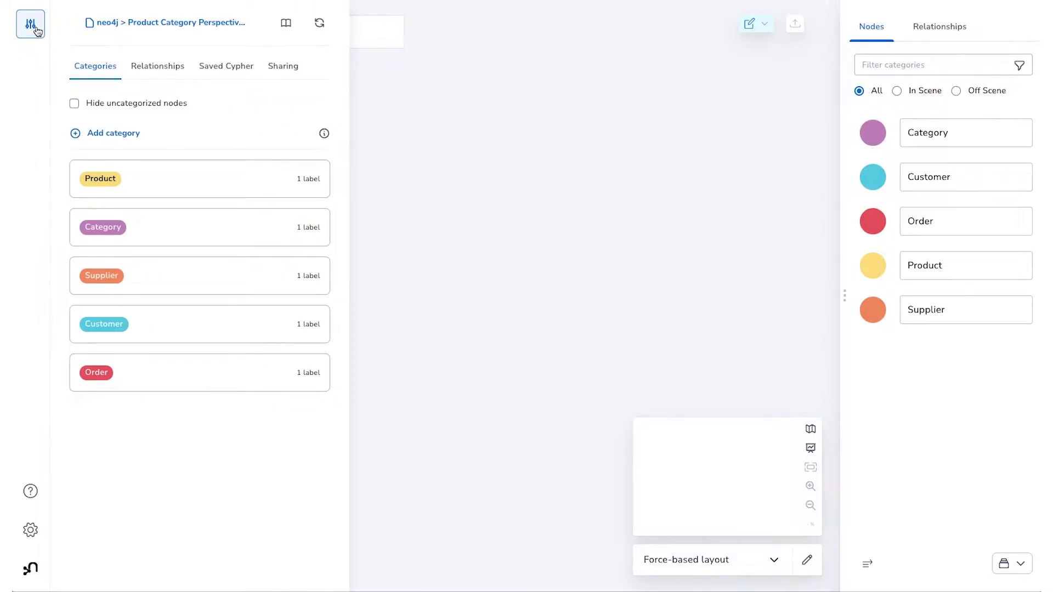
{"action": "left_click", "coordinate": [241, 74]}
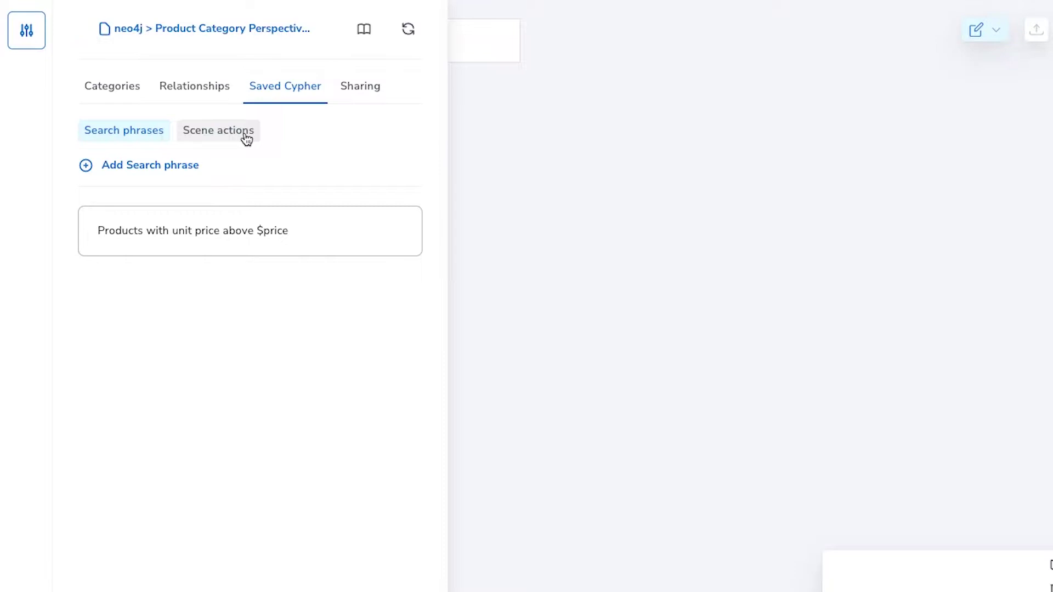
{"action": "left_click", "coordinate": [252, 243]}
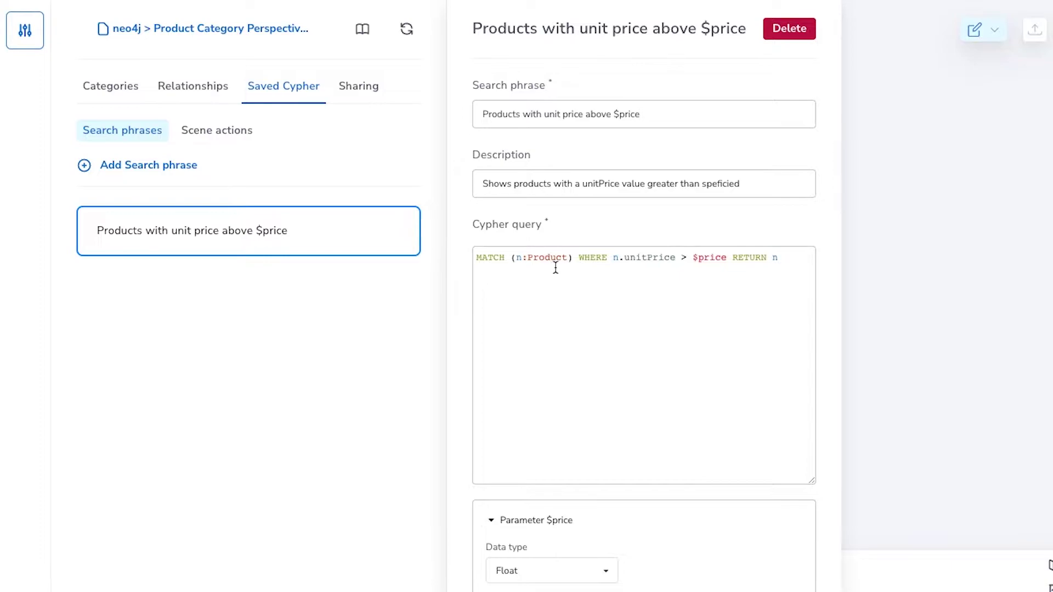
{"action": "left_click_drag", "start_coordinate": [693, 257], "coordinate": [728, 257]}
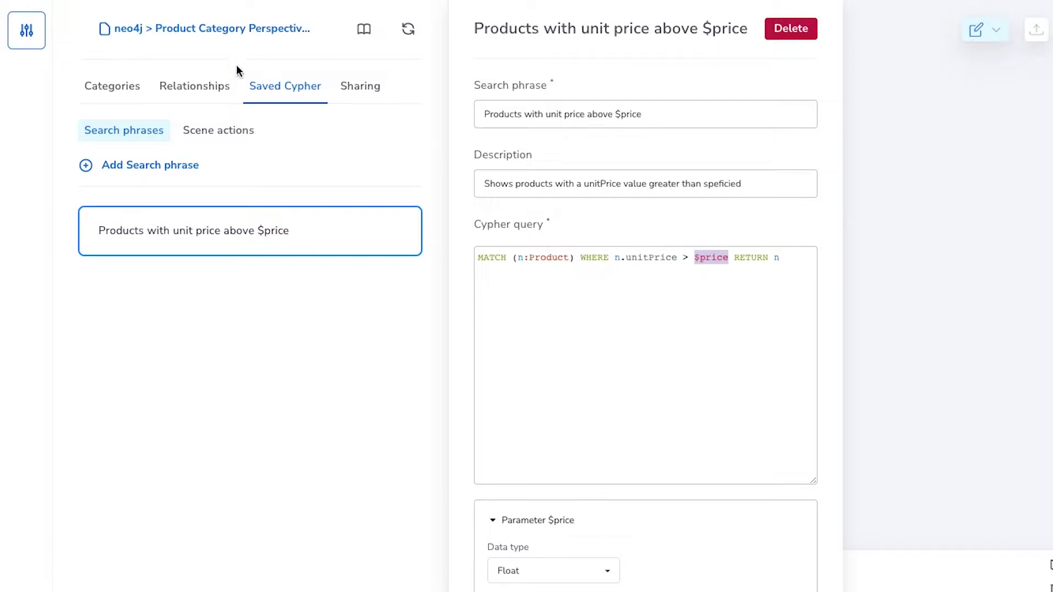
{"action": "left_click", "coordinate": [228, 132]}
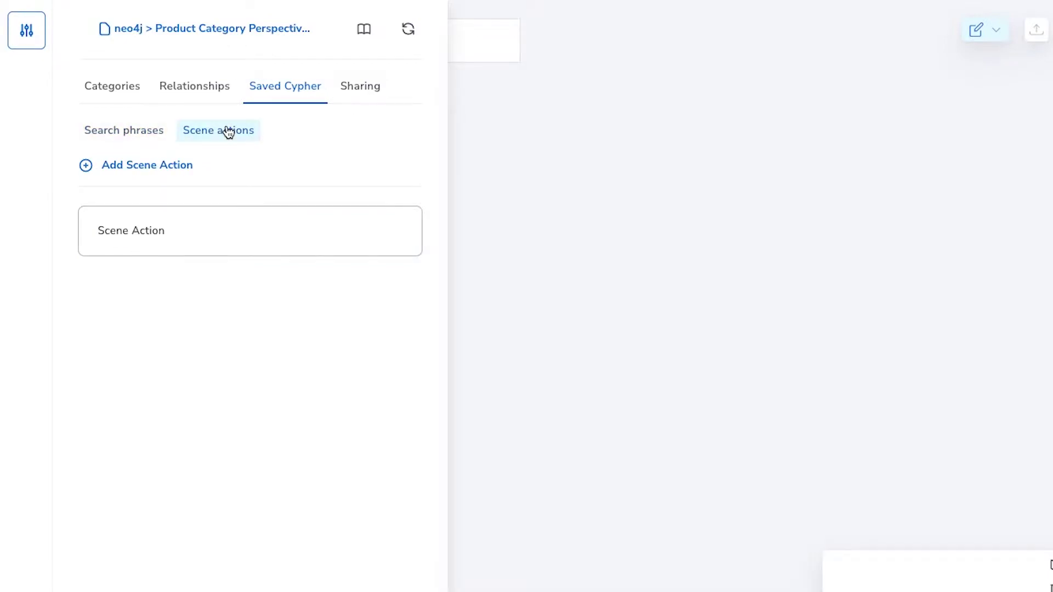
{"action": "left_click", "coordinate": [239, 234]}
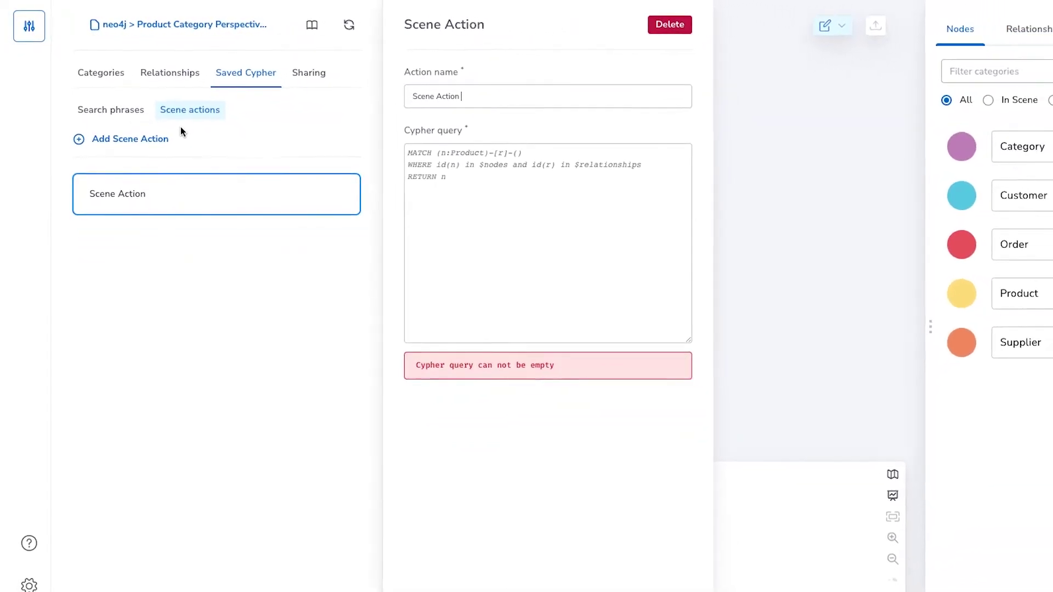
- Run the search phrase 'Products with unit price above 10'
{"action": "left_click", "coordinate": [29, 27]}
{"action": "left_click", "coordinate": [128, 35]}
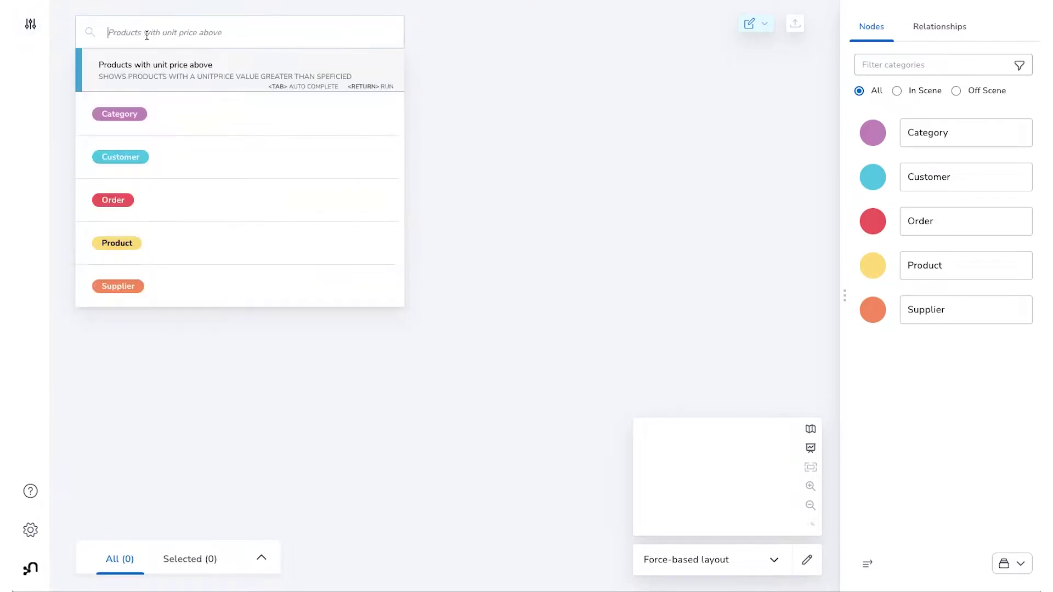
{"action": "left_click", "coordinate": [165, 80]}
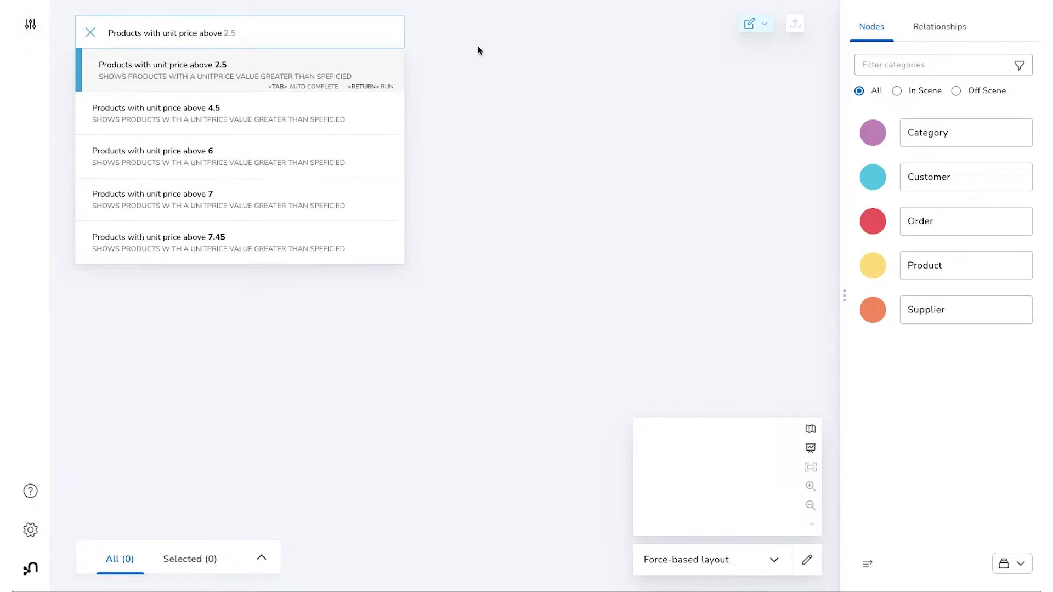
{"action": "type", "text": "10"}
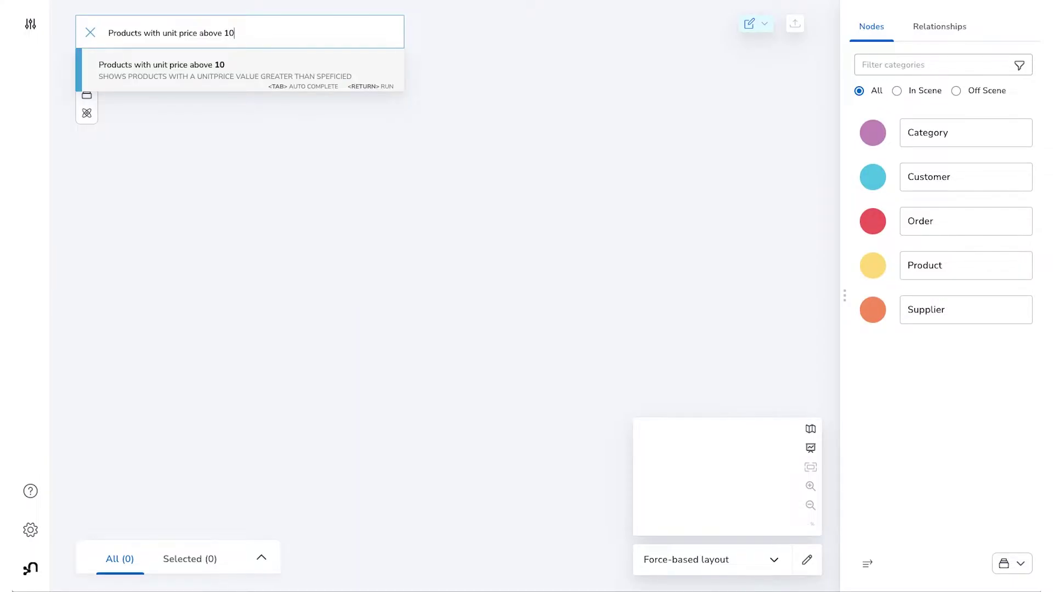
{"action": "key", "text": "Return"}
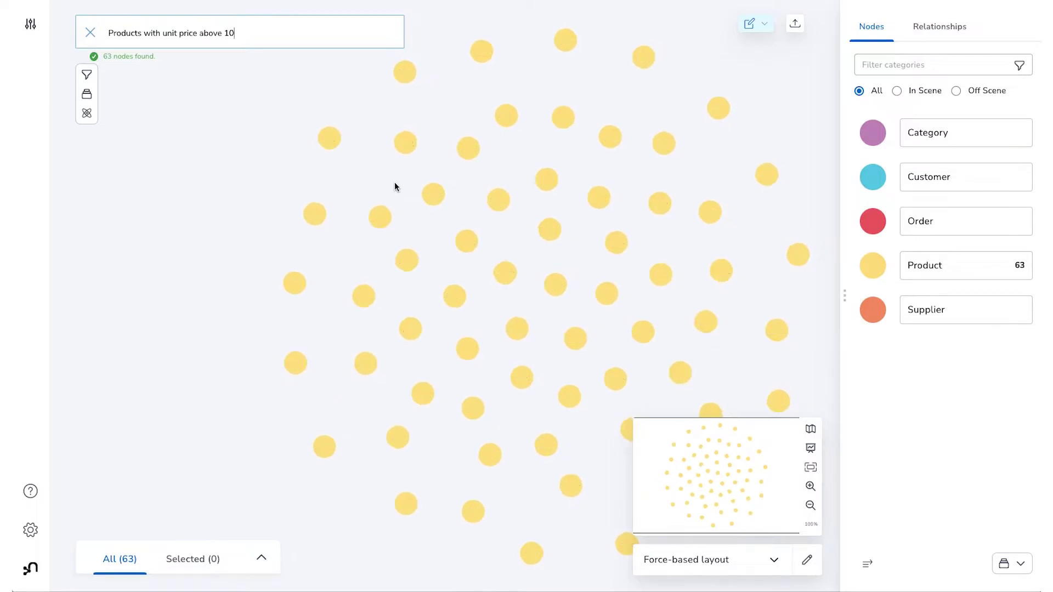
- Clear the search box, leaving the 63 Product nodes in the scene
{"action": "mouse_move", "coordinate": [404, 155]}
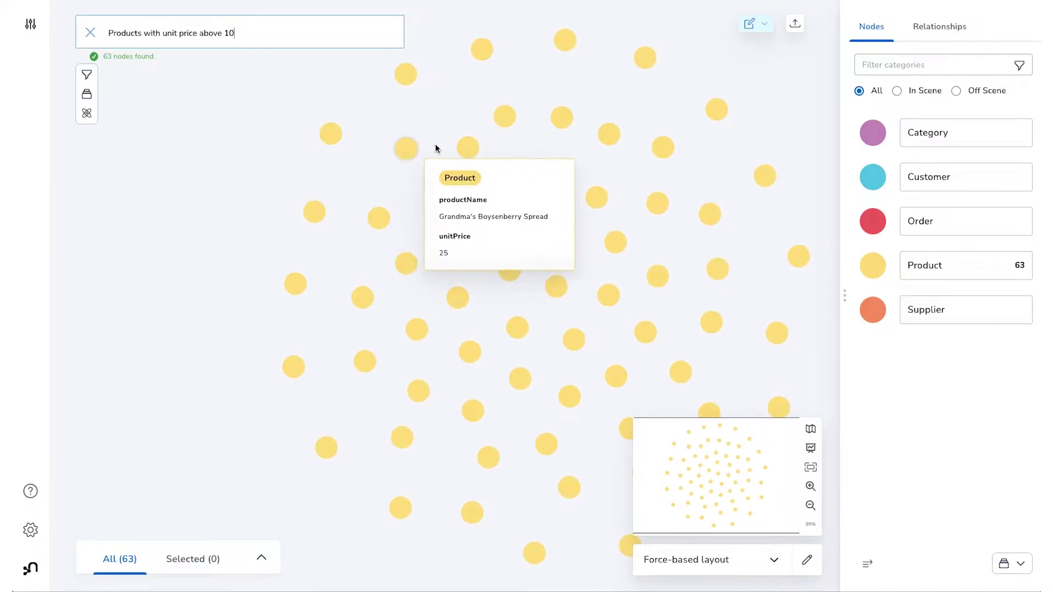
{"action": "mouse_move", "coordinate": [464, 149]}
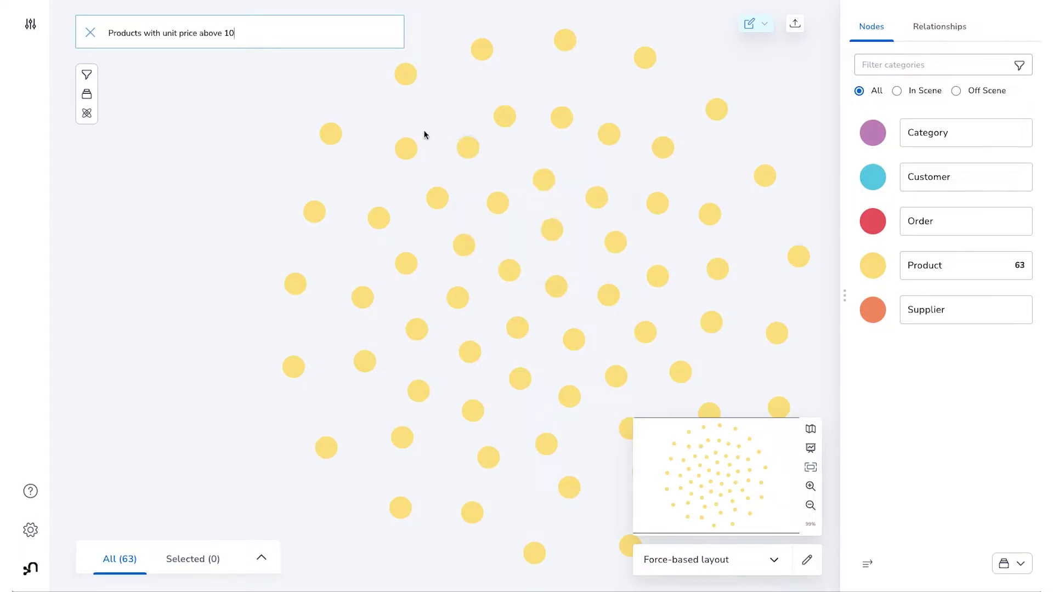
{"action": "left_click", "coordinate": [88, 37]}
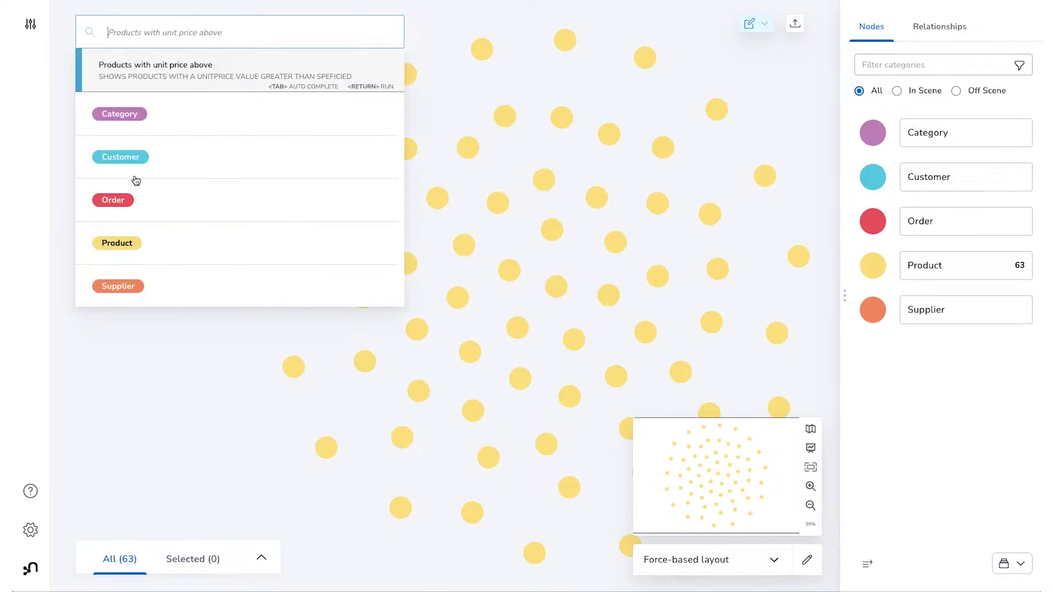
{"action": "right_click", "coordinate": [170, 375]}
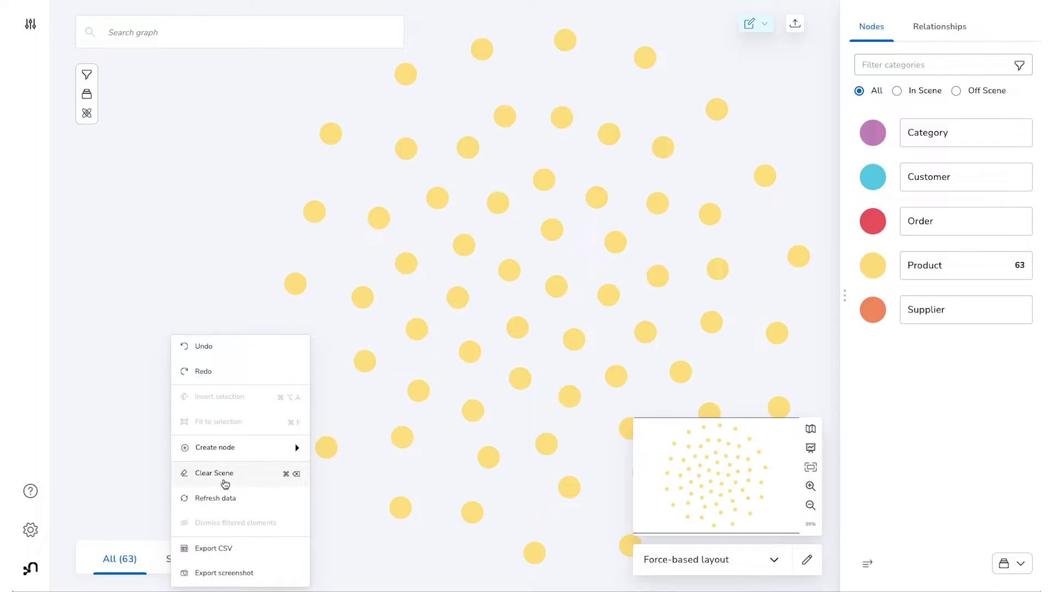
- Clear the scene and load all 91 Customer nodes
{"action": "left_click", "coordinate": [214, 474]}
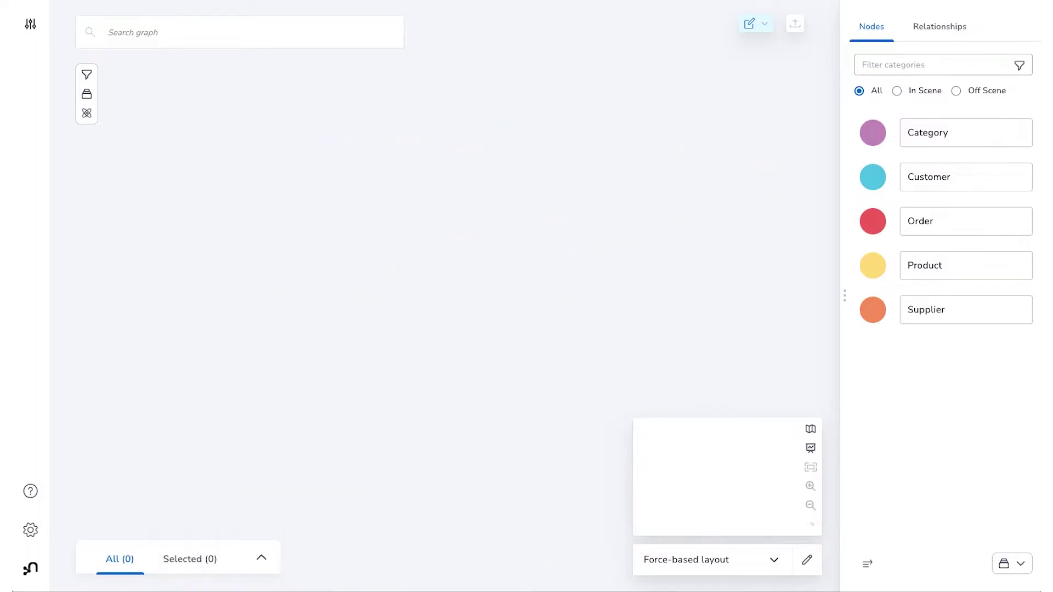
{"action": "left_click", "coordinate": [243, 39]}
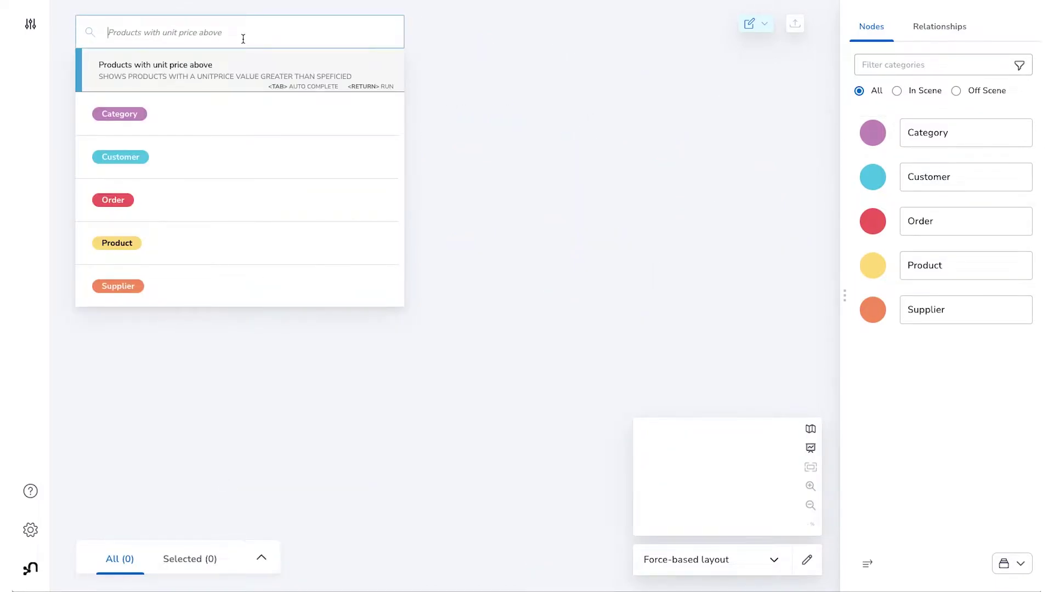
{"action": "left_click", "coordinate": [176, 155]}
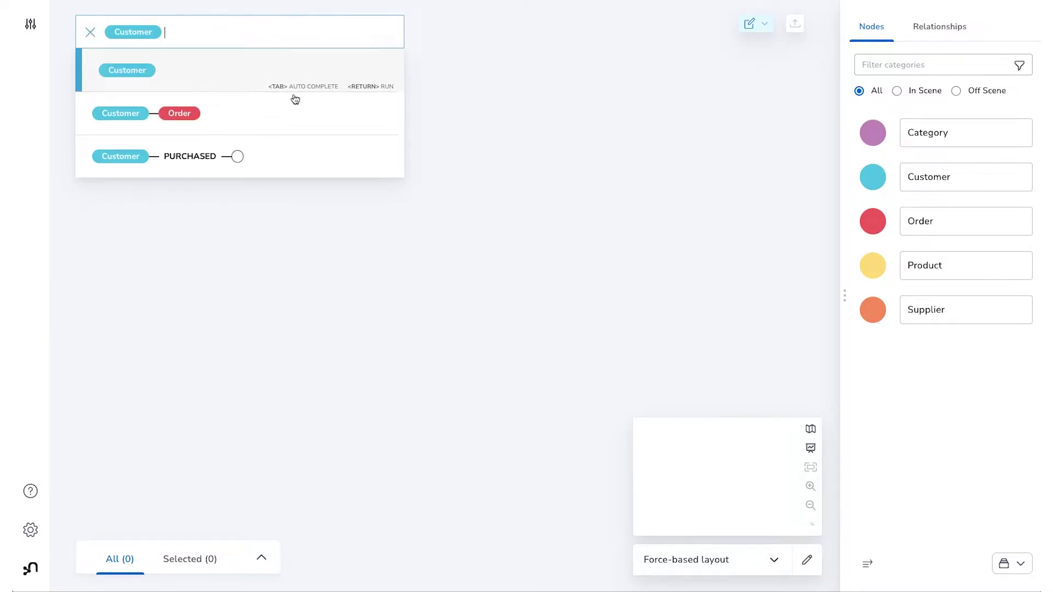
{"action": "key", "text": "Return"}
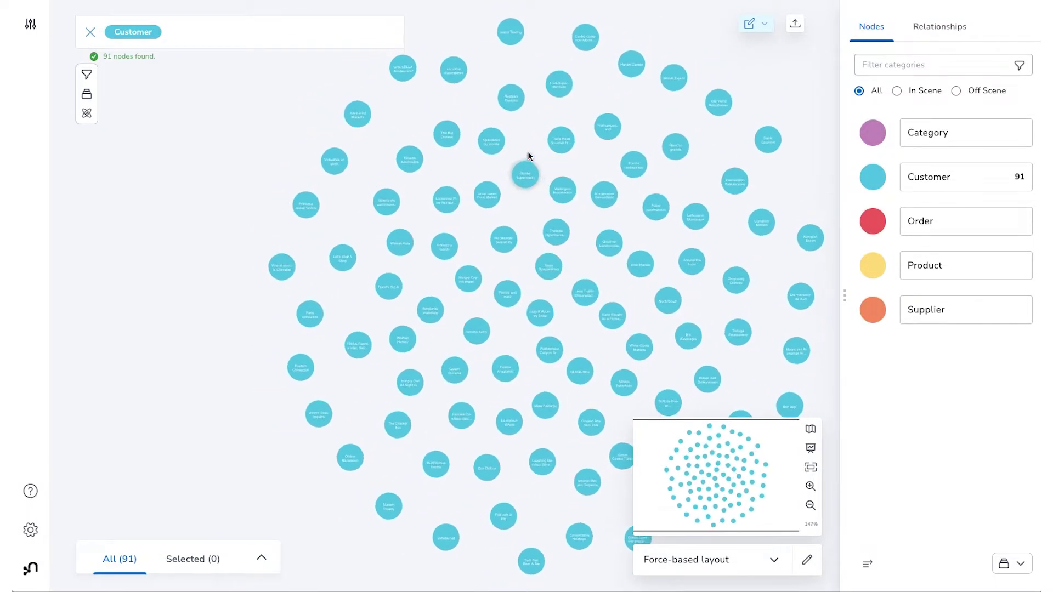
- Expand one customer's PURCHASED relationship to its 11 orders and select that group
{"action": "scroll", "coordinate": [419, 163], "scroll_direction": "up", "scroll_amount": 3}
{"action": "scroll", "coordinate": [420, 165], "scroll_direction": "up", "scroll_amount": 3}
{"action": "left_click", "coordinate": [421, 164]}
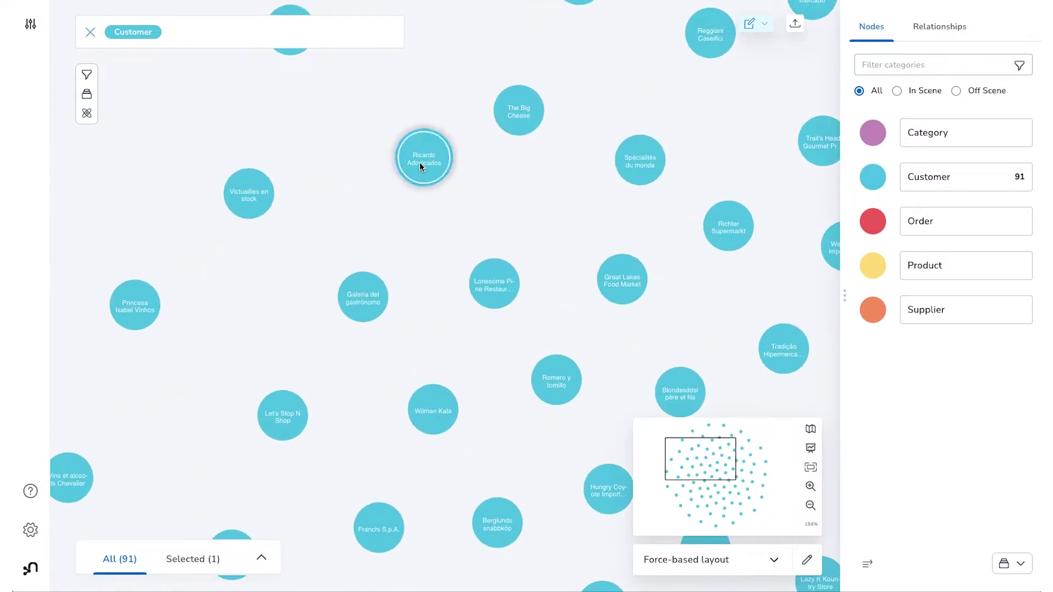
{"action": "right_click", "coordinate": [421, 166]}
{"action": "mouse_move", "coordinate": [466, 276]}
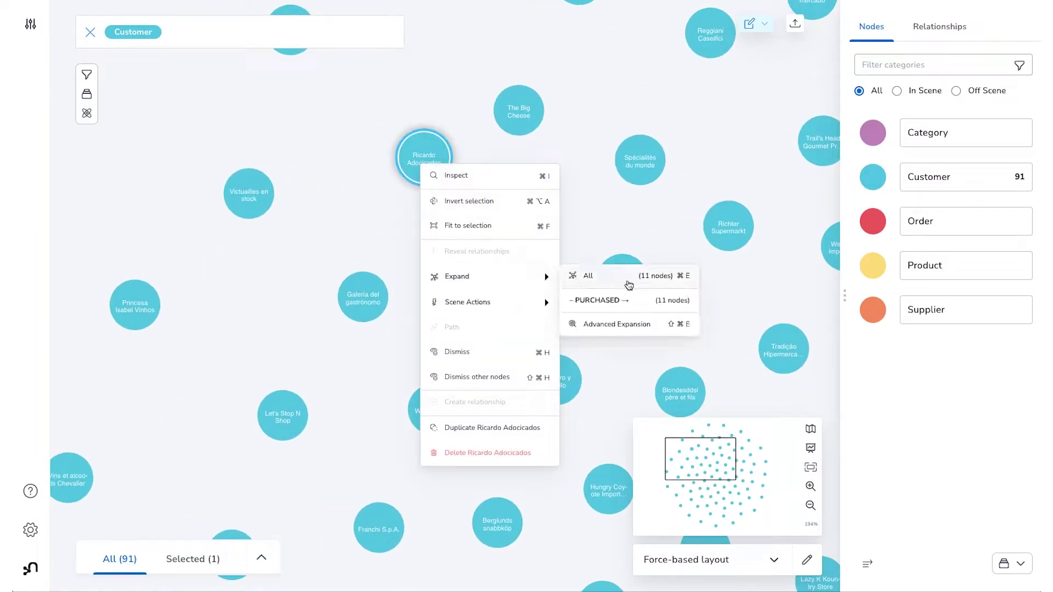
{"action": "left_click", "coordinate": [632, 301]}
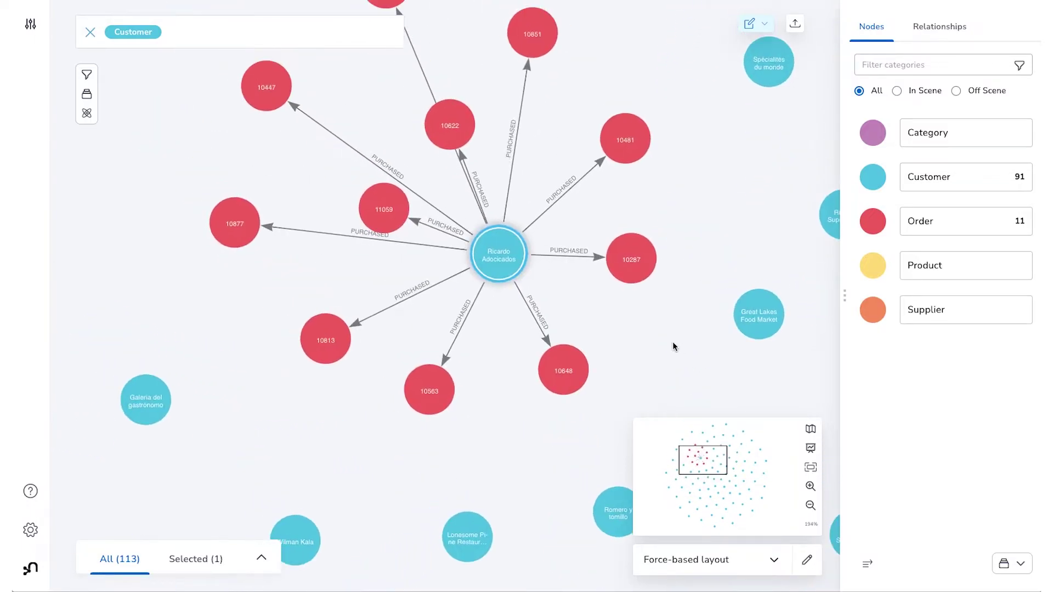
{"action": "scroll", "coordinate": [280, 99], "scroll_direction": "down", "scroll_amount": 2}
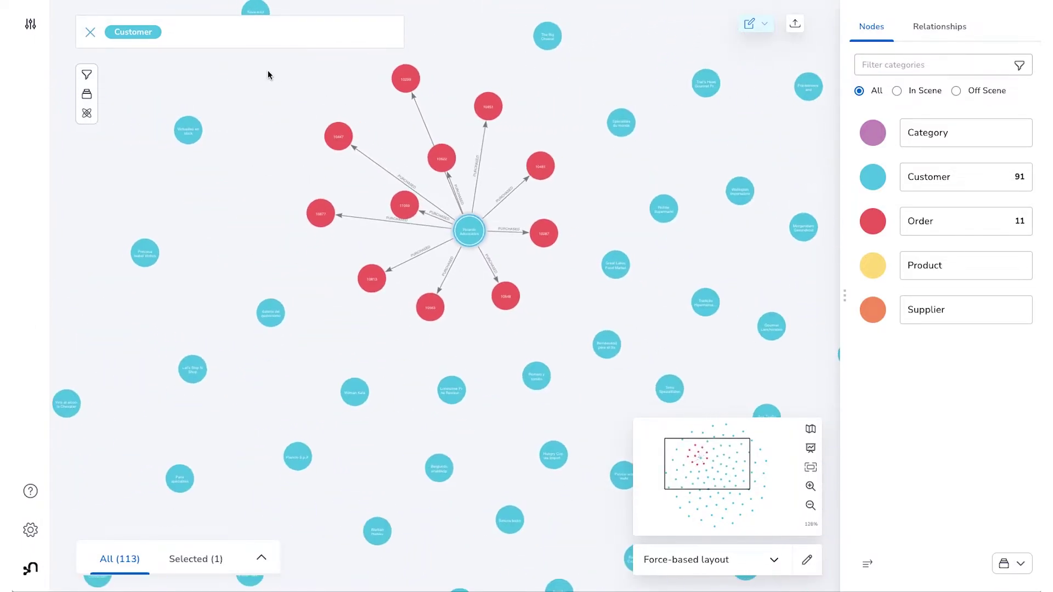
{"action": "left_click_drag", "start_coordinate": [268, 71], "coordinate": [570, 317]}
- Dismiss everything but the customer and its orders, then expand ORDERS to their 21 products
{"action": "right_click", "coordinate": [498, 115]}
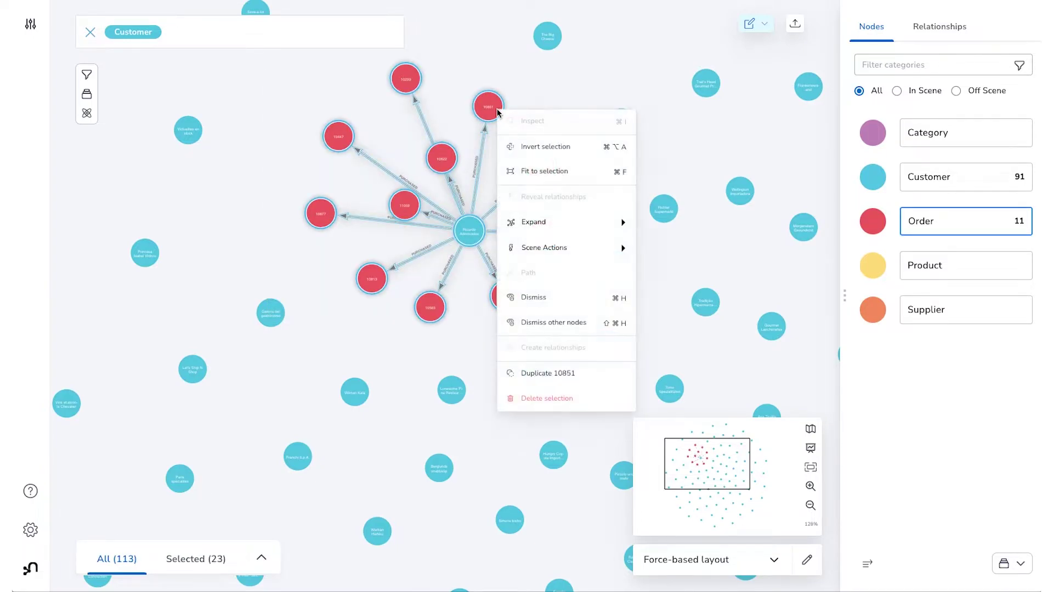
{"action": "left_click", "coordinate": [575, 328]}
{"action": "right_click", "coordinate": [550, 240]}
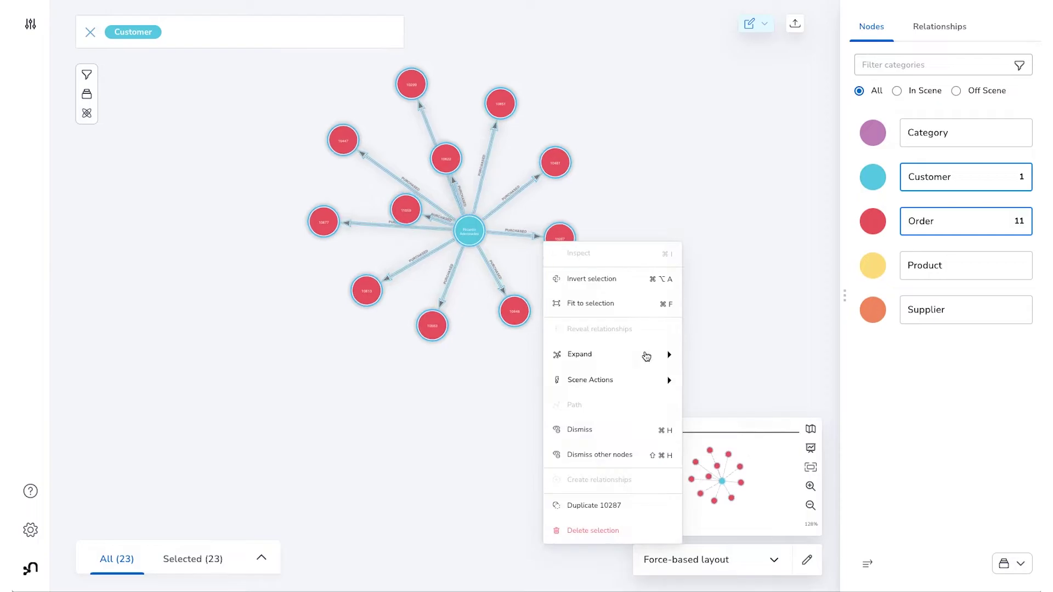
{"action": "mouse_move", "coordinate": [647, 353]}
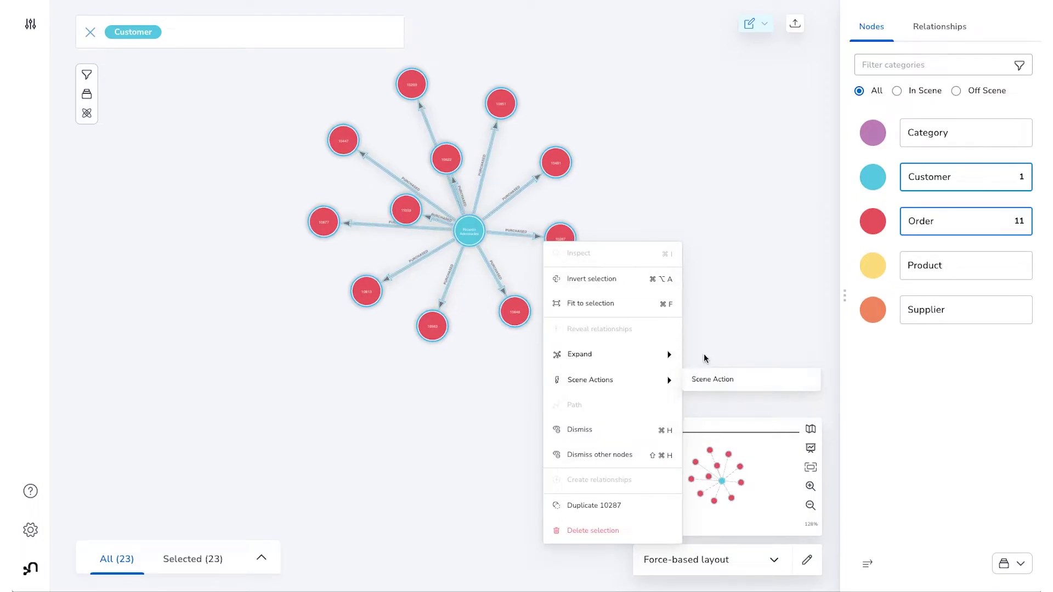
{"action": "left_click", "coordinate": [719, 379]}
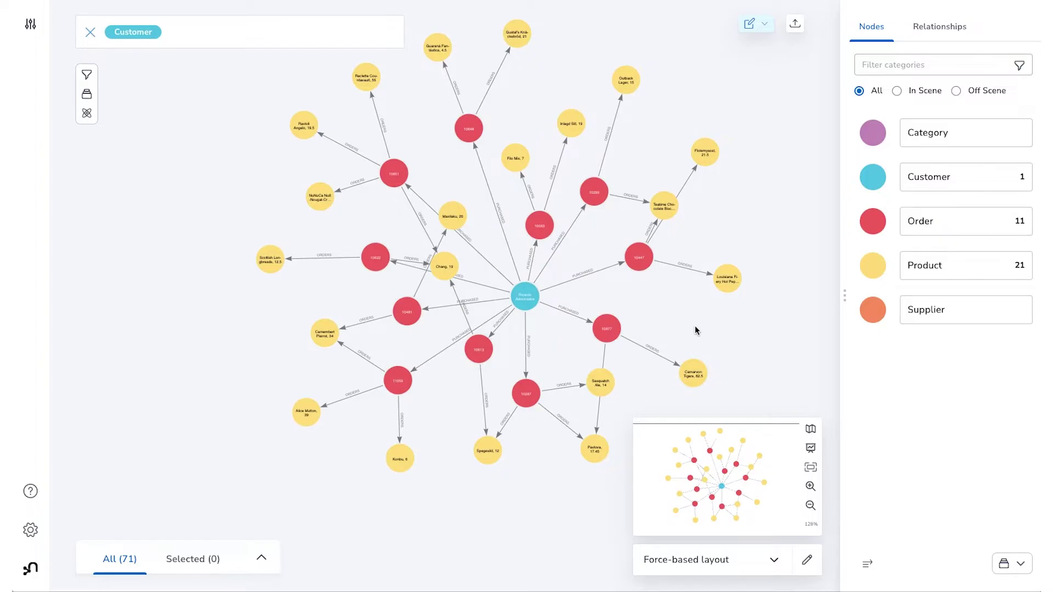
{"action": "scroll", "coordinate": [454, 258], "scroll_direction": "up", "scroll_amount": 3}
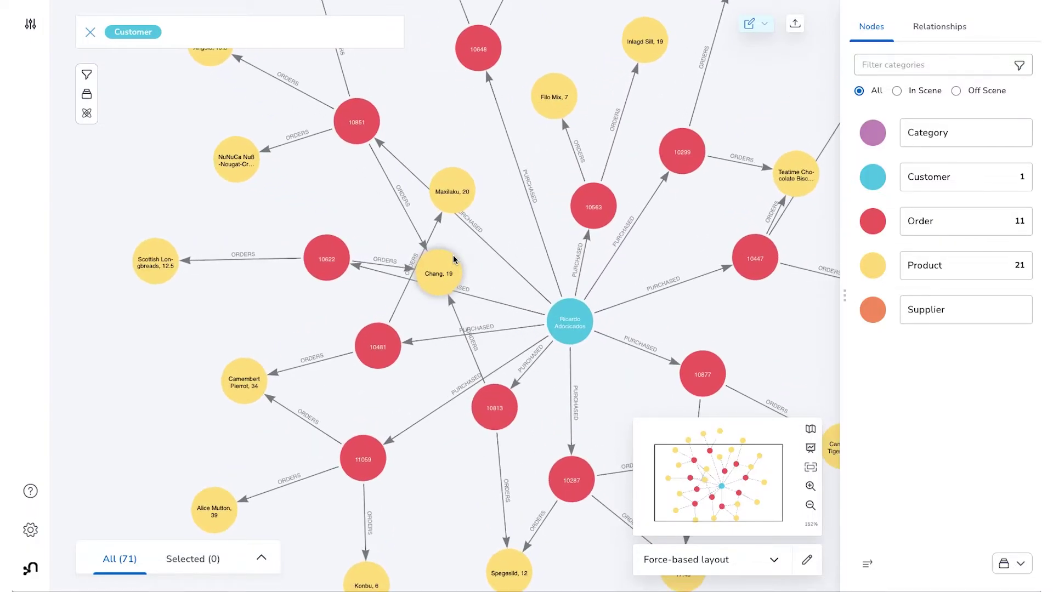
{"action": "scroll", "coordinate": [453, 255], "scroll_direction": "down", "scroll_amount": 10}
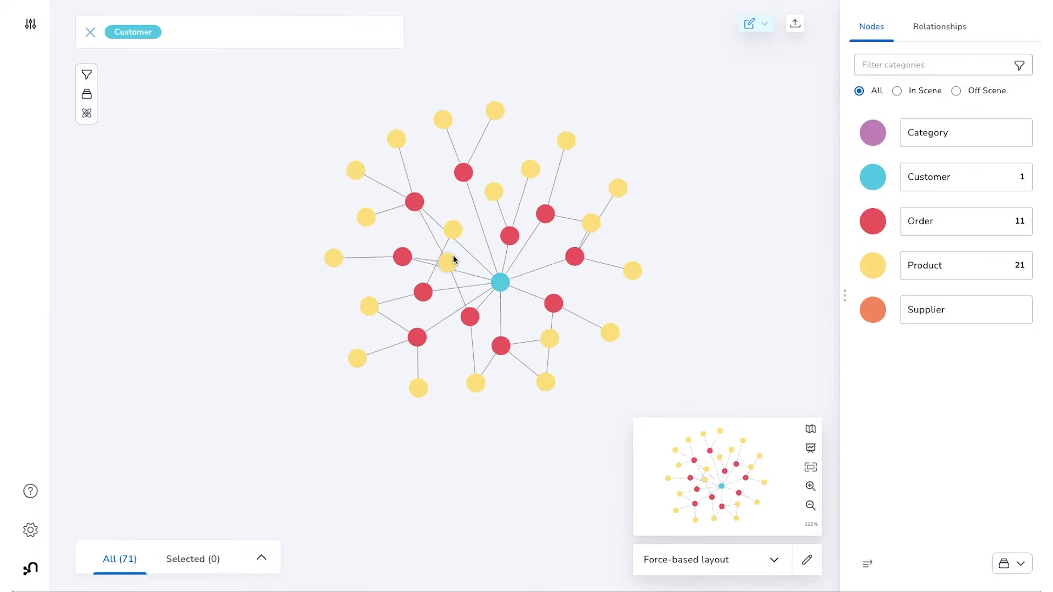
{"action": "right_click", "coordinate": [294, 142]}
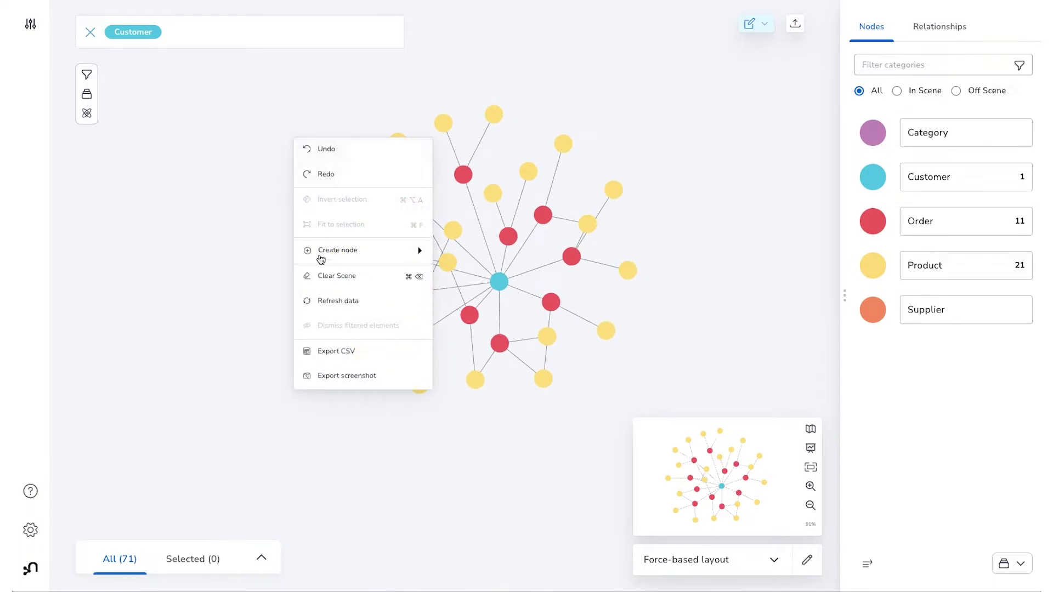
- Clear the scene and search, then paste the Customer–Order–Product query into Scene Action
{"action": "left_click", "coordinate": [319, 275]}
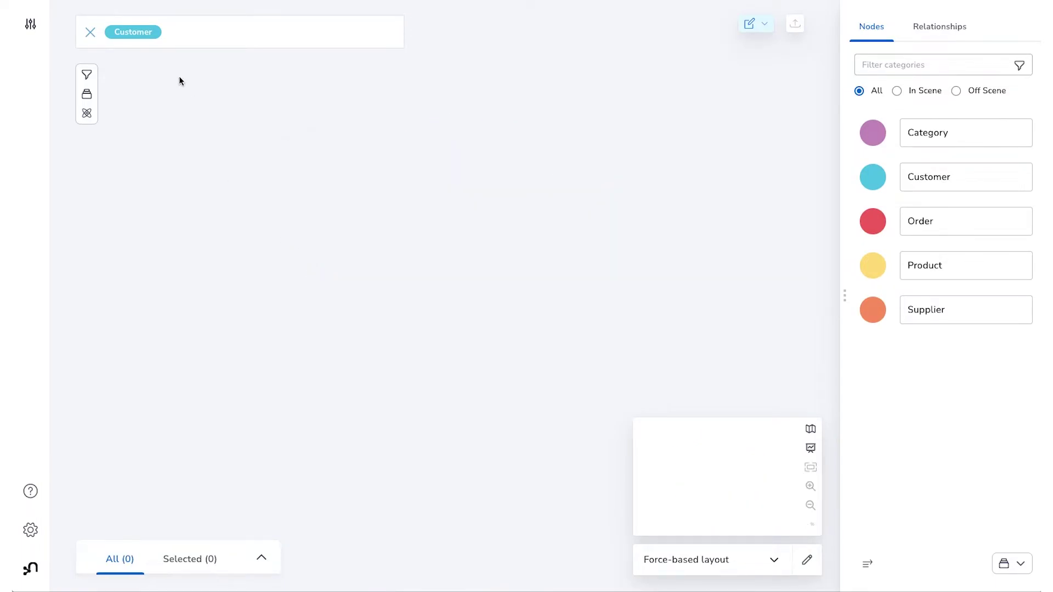
{"action": "left_click", "coordinate": [91, 33]}
{"action": "left_click", "coordinate": [30, 24]}
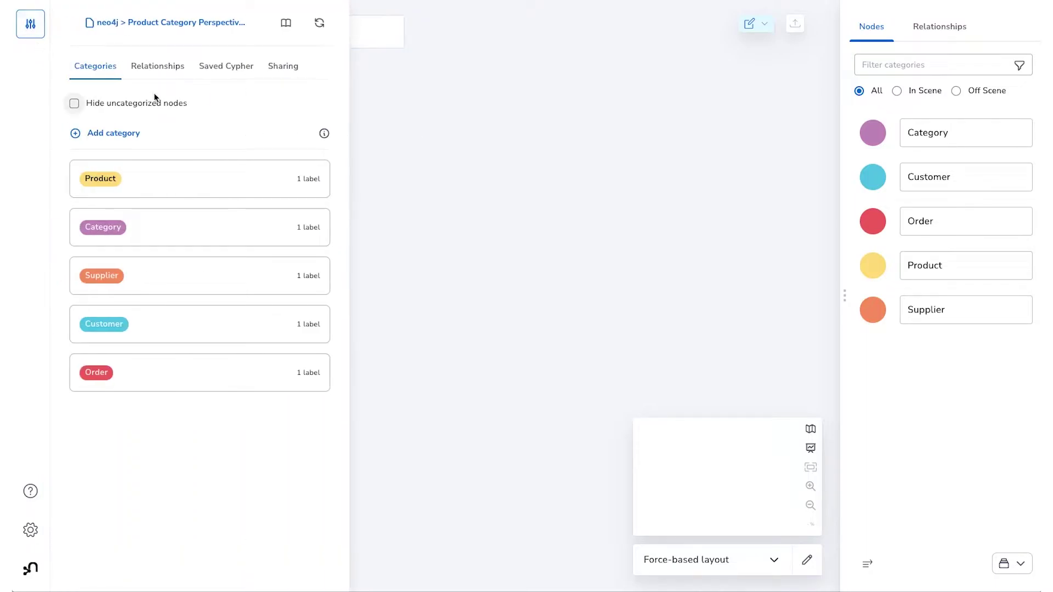
{"action": "left_click", "coordinate": [230, 68]}
{"action": "left_click", "coordinate": [174, 108]}
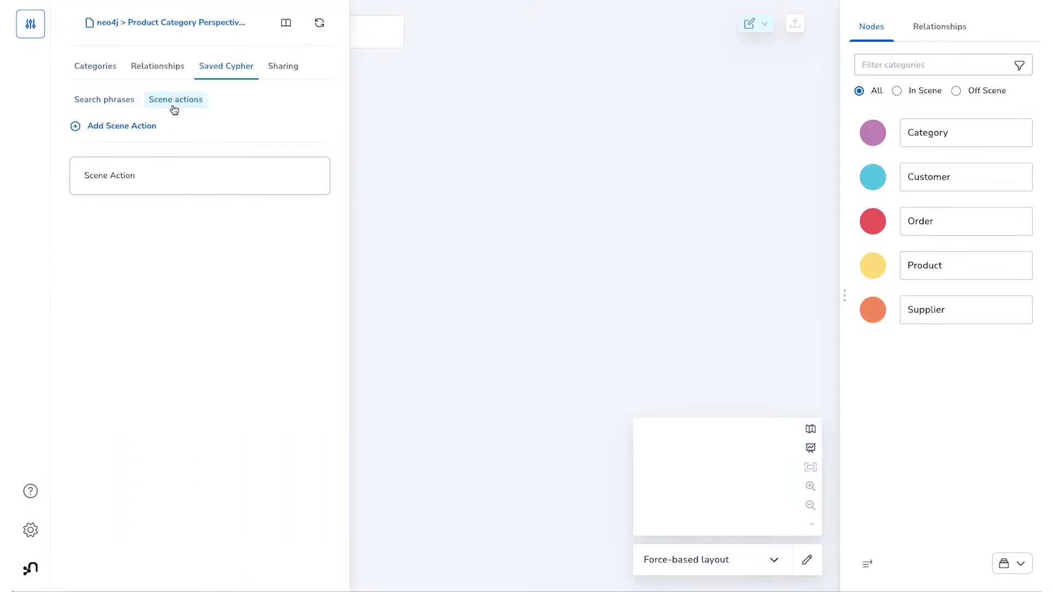
{"action": "left_click", "coordinate": [174, 182]}
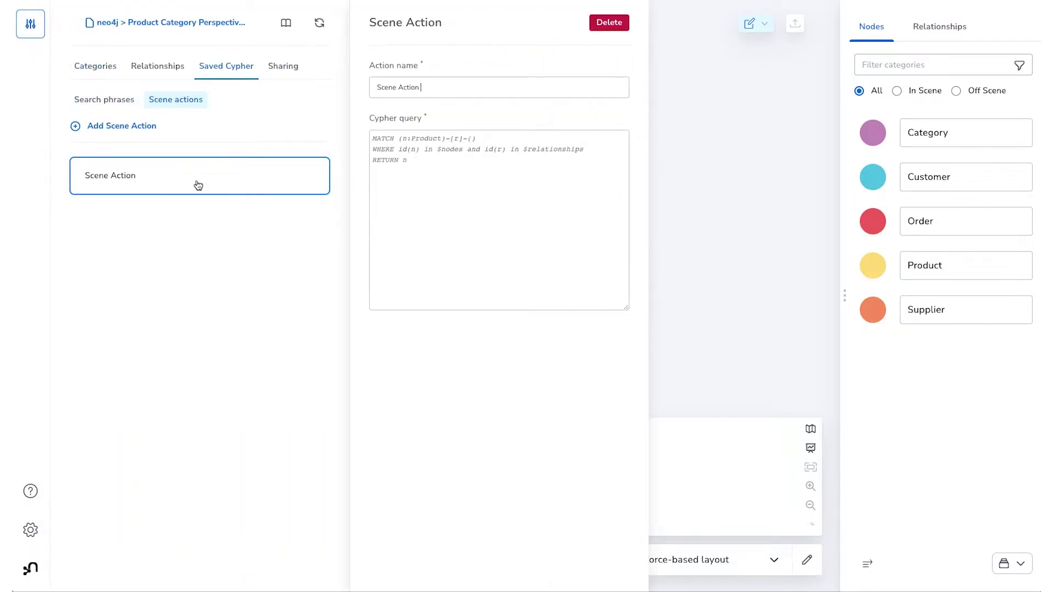
{"action": "right_click", "coordinate": [464, 187]}
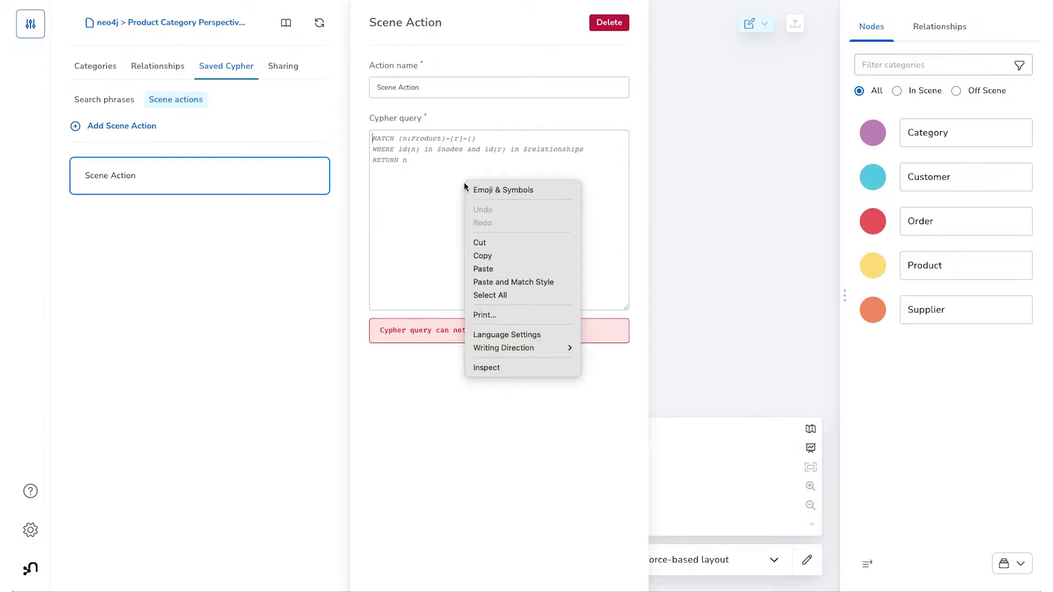
{"action": "left_click", "coordinate": [507, 269]}
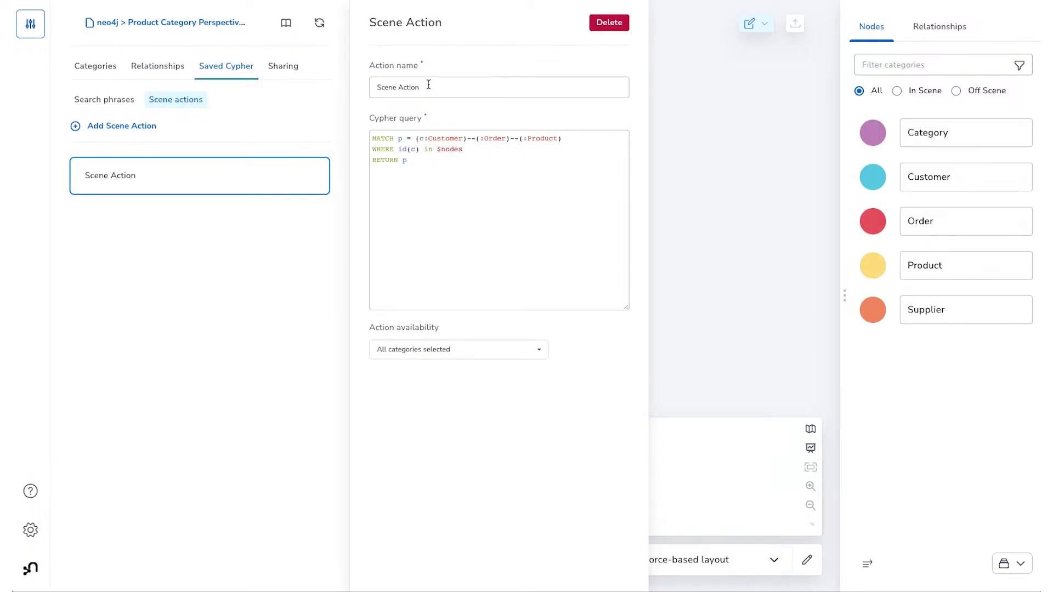
- Rename the scene action to 'Show purchases'
{"action": "left_click_drag", "start_coordinate": [420, 87], "coordinate": [366, 88]}
{"action": "type", "text": "Show purche"}
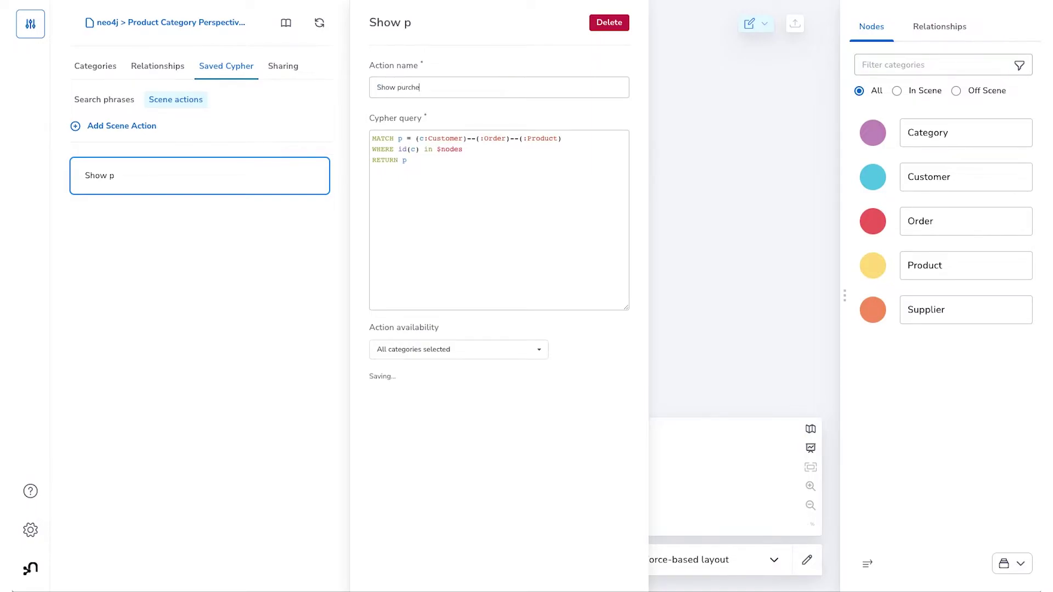
{"action": "type", "text": "s"}
{"action": "key", "text": "BackSpace"}
{"action": "key", "text": "BackSpace"}
{"action": "type", "text": "ases"}
- Restrict the action's availability to the Customer category only
{"action": "left_click", "coordinate": [540, 350]}
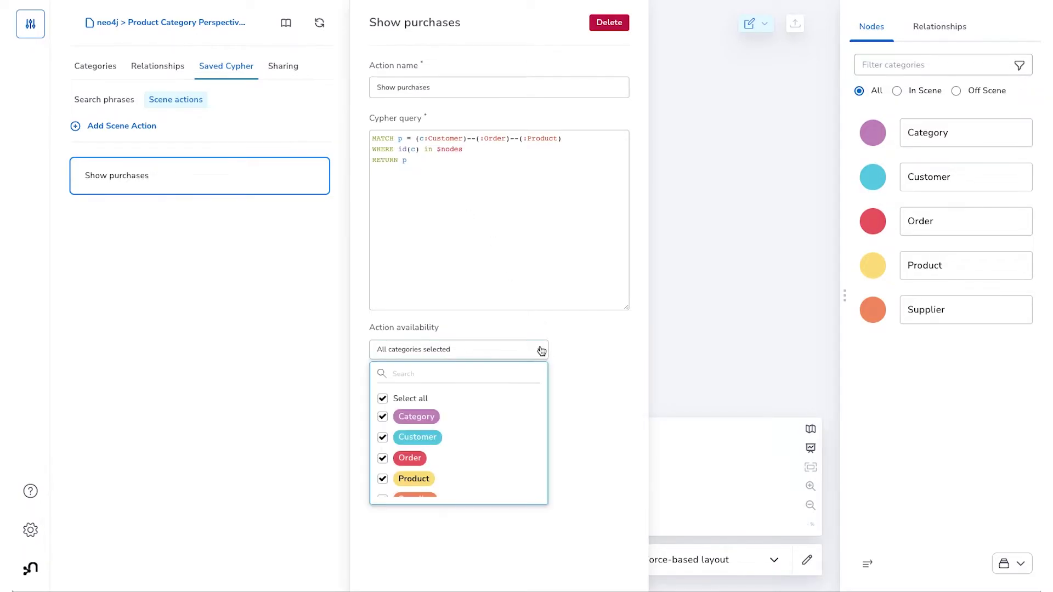
{"action": "scroll", "coordinate": [383, 404], "scroll_direction": "down", "scroll_amount": 1}
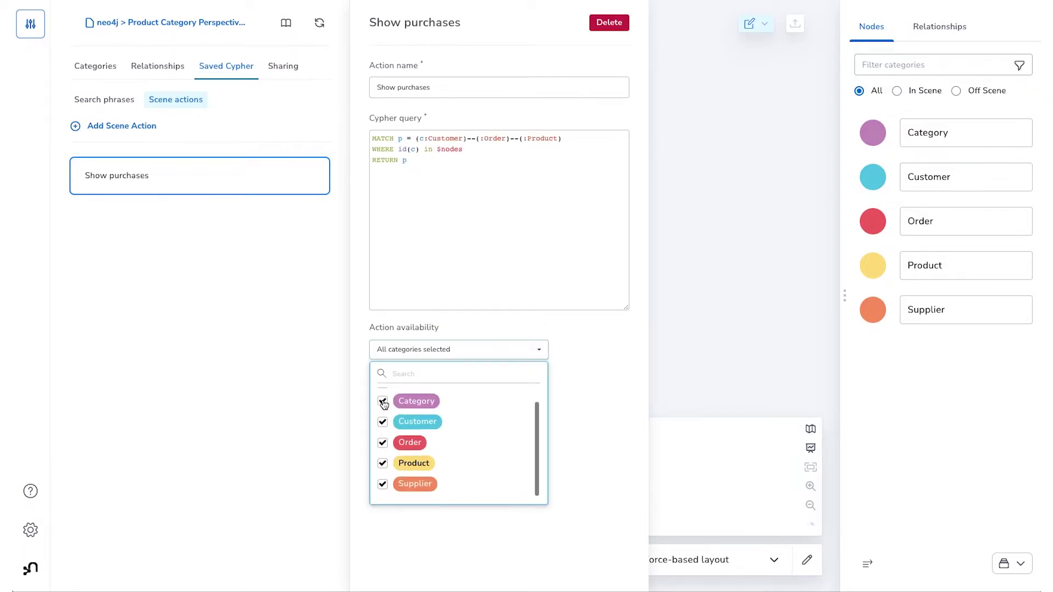
{"action": "scroll", "coordinate": [383, 405], "scroll_direction": "up", "scroll_amount": 1}
{"action": "left_click", "coordinate": [383, 398]}
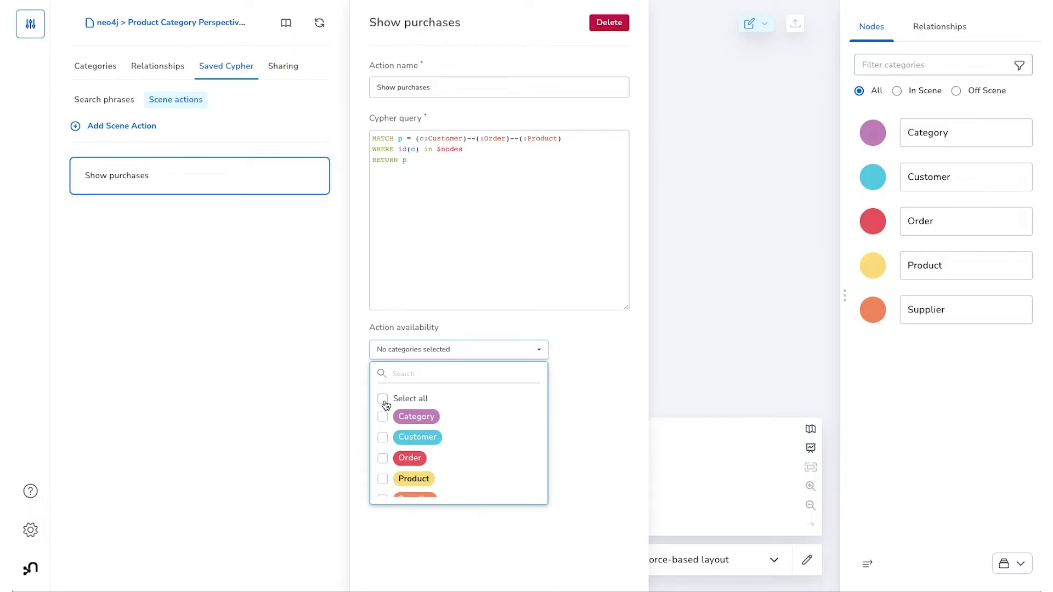
{"action": "left_click", "coordinate": [383, 438]}
{"action": "left_click", "coordinate": [350, 435]}
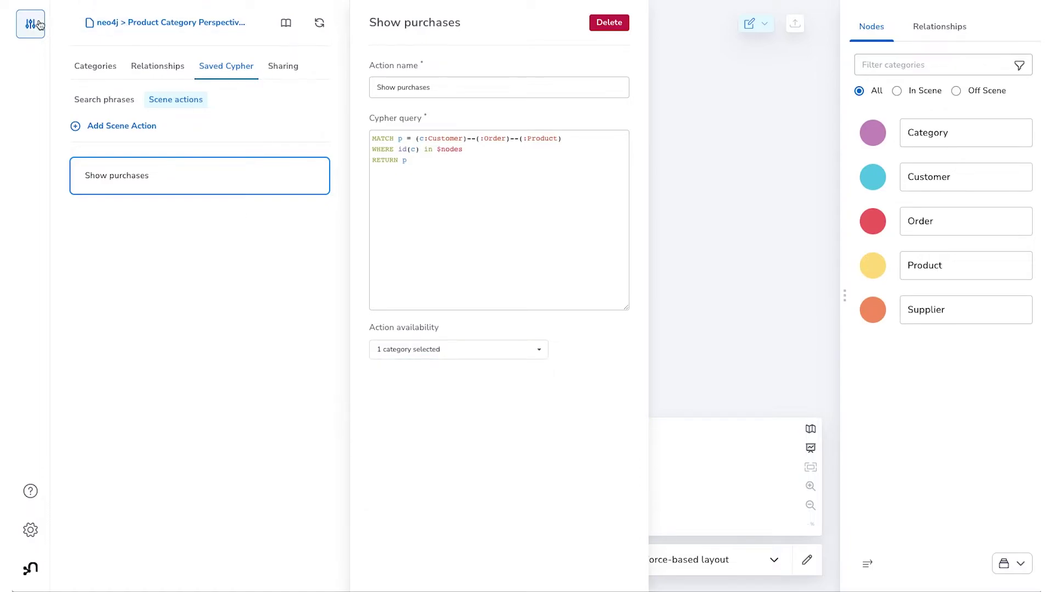
- Load the Customer nodes and dismiss all but one customer
{"action": "left_click", "coordinate": [39, 24]}
{"action": "left_click", "coordinate": [176, 35]}
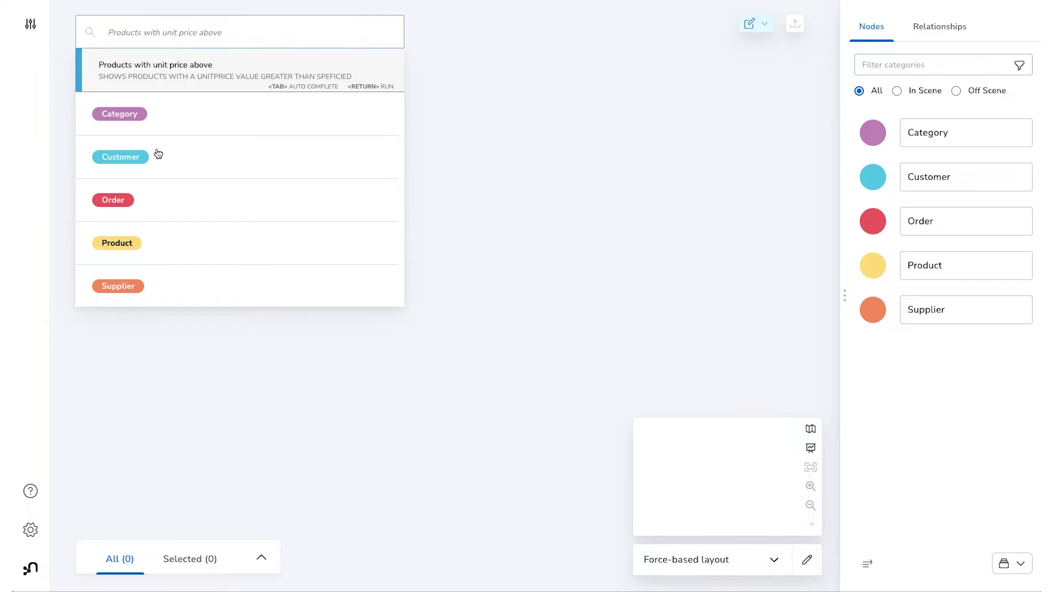
{"action": "left_click", "coordinate": [121, 157]}
{"action": "key", "text": "Return"}
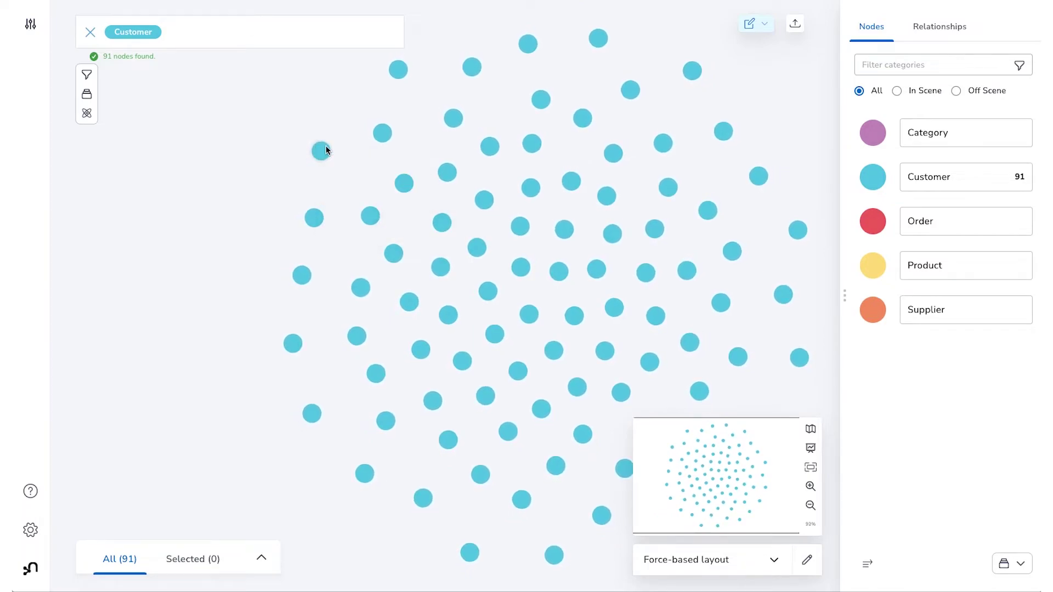
{"action": "right_click", "coordinate": [324, 147]}
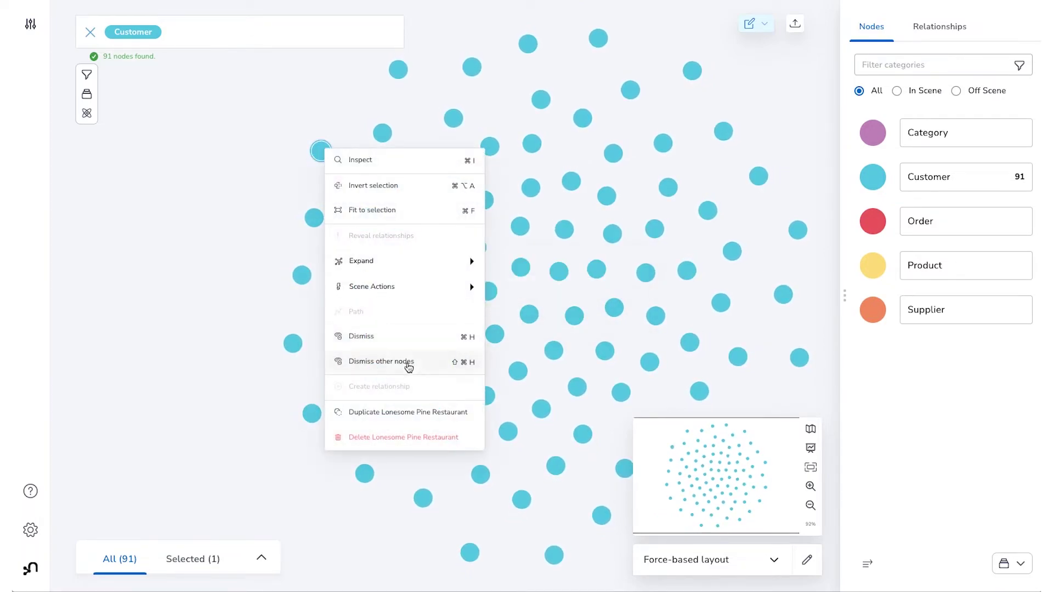
{"action": "left_click", "coordinate": [408, 363]}
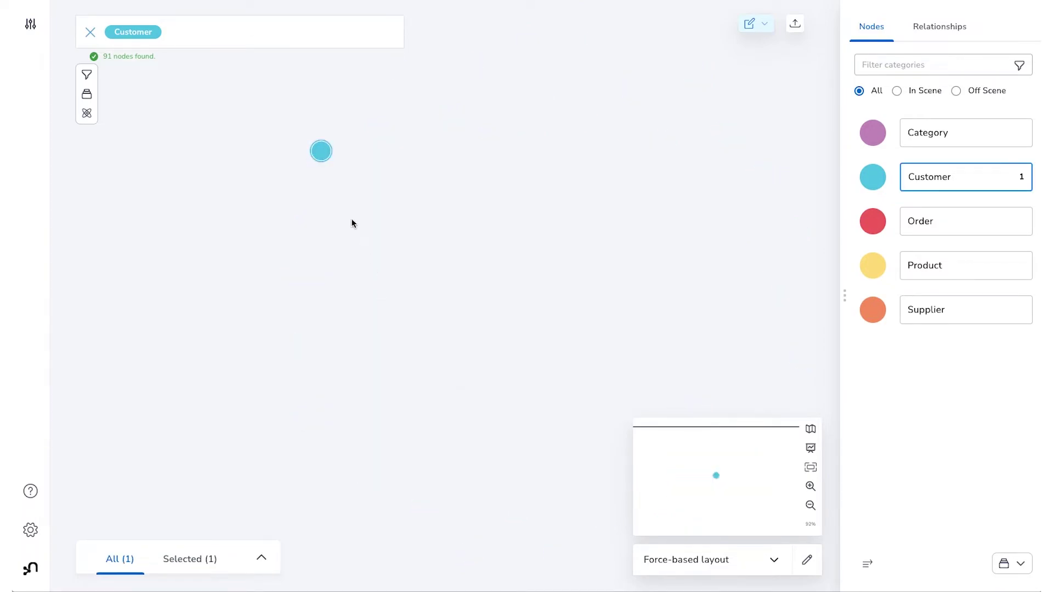
- Run Show purchases on that customer, revealing its 8 orders and 13 products
{"action": "right_click", "coordinate": [323, 158]}
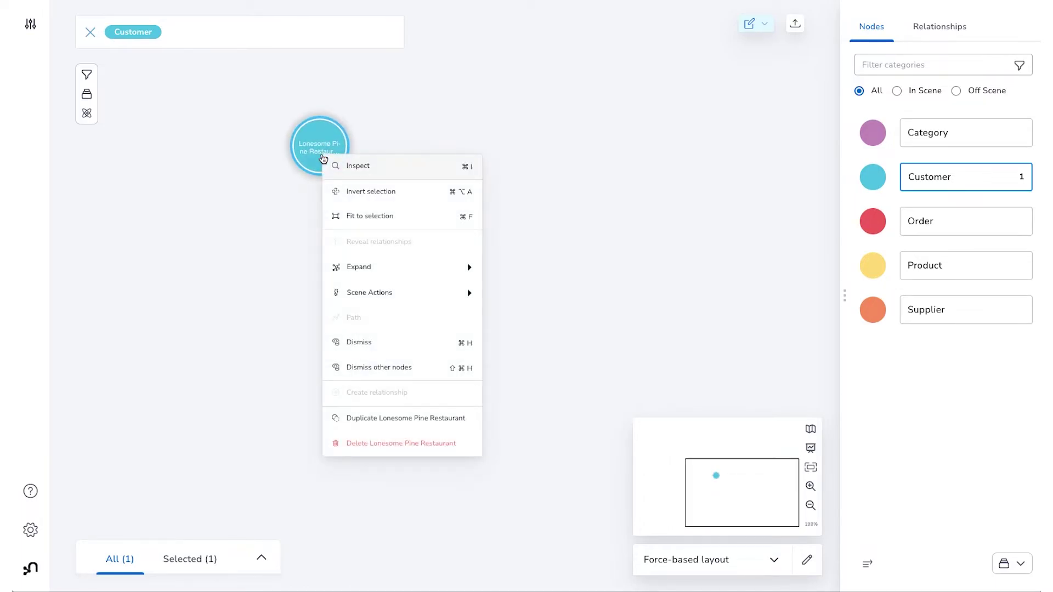
{"action": "mouse_move", "coordinate": [440, 305]}
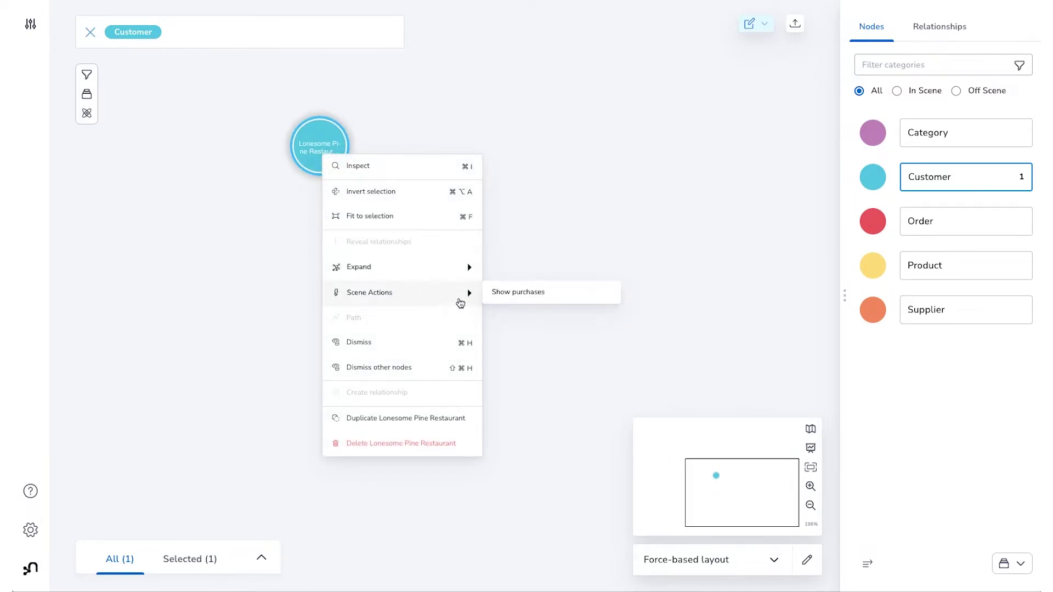
{"action": "left_click", "coordinate": [511, 293]}
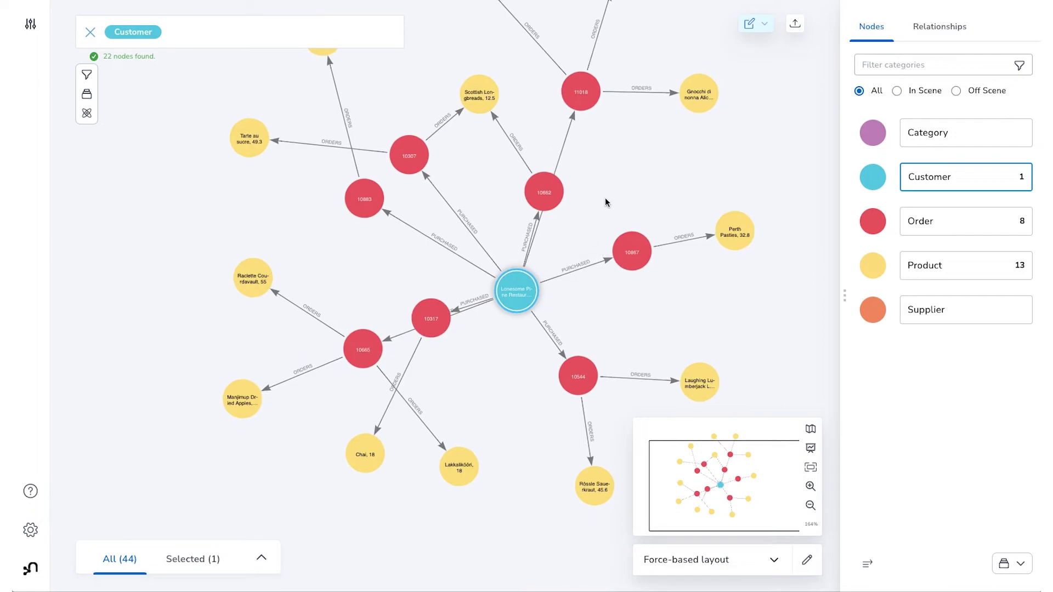
{"action": "key", "text": "Escape"}
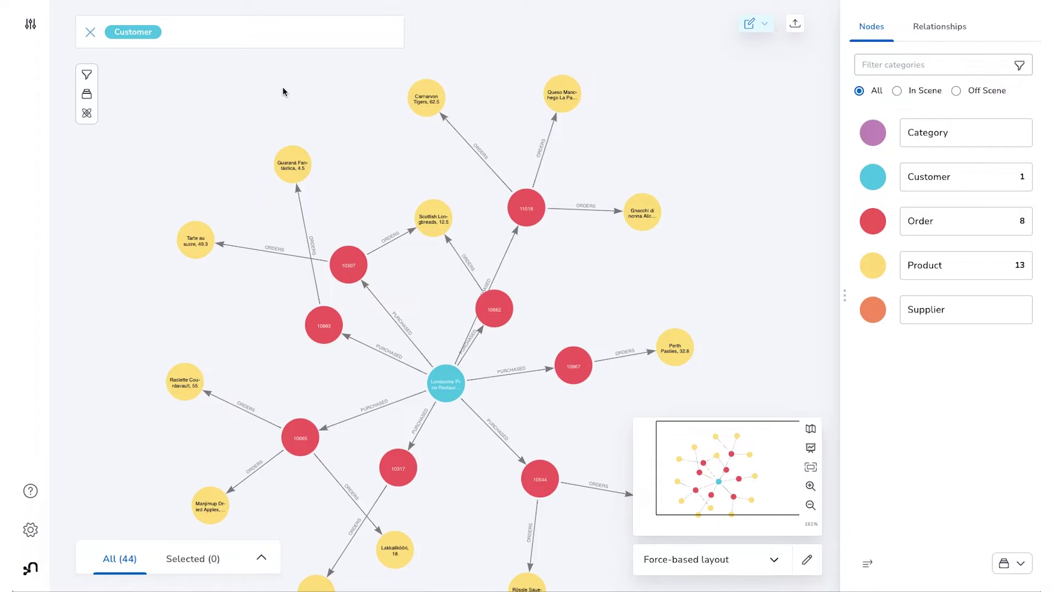
- Add a new scene action to the perspective's Saved Cypher scene actions
{"action": "left_click", "coordinate": [30, 24]}
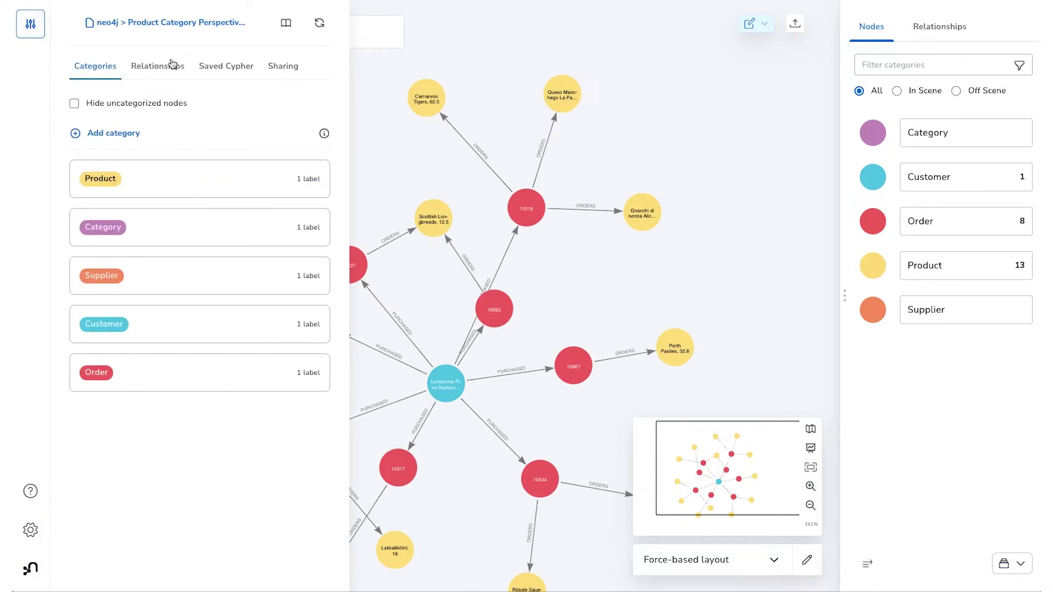
{"action": "left_click", "coordinate": [217, 66]}
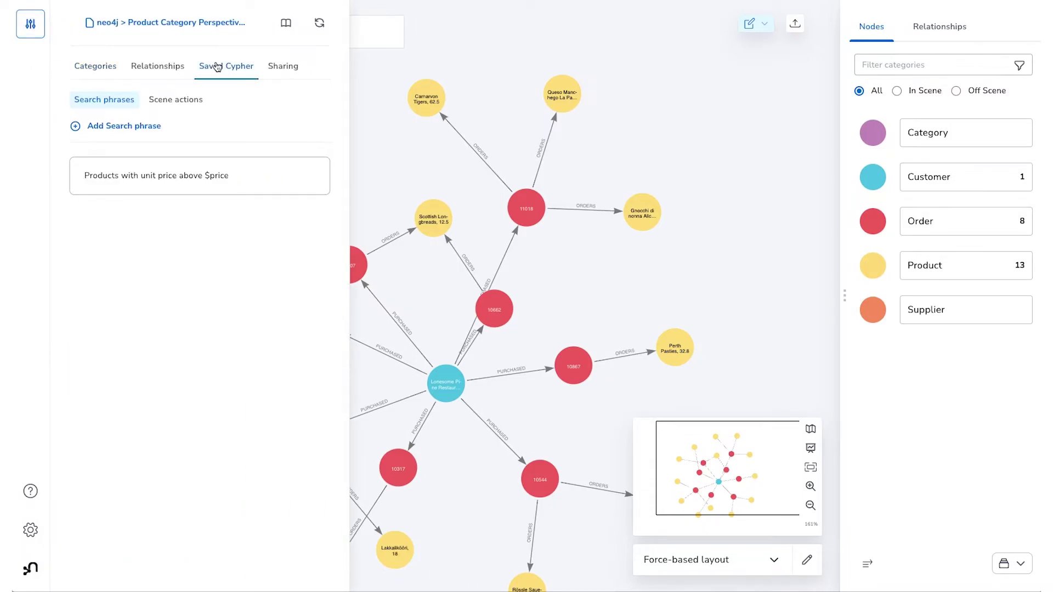
{"action": "left_click", "coordinate": [182, 106]}
{"action": "left_click", "coordinate": [137, 127]}
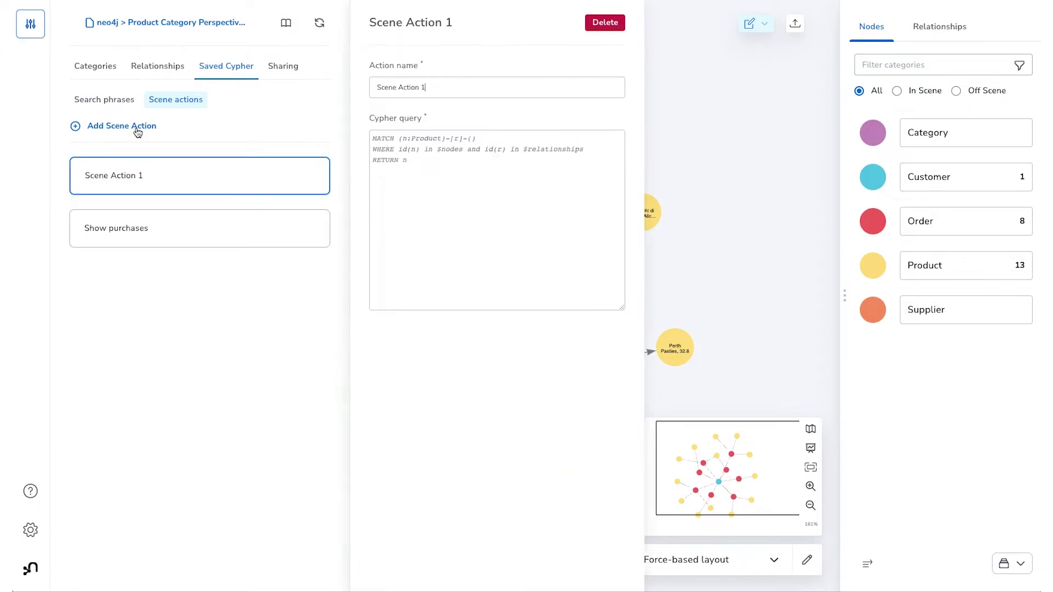
- Name the new action 'Show orders' and paste its Product–Order–Product query
{"action": "triple_click", "coordinate": [397, 89]}
{"action": "type", "text": "Show orders"}
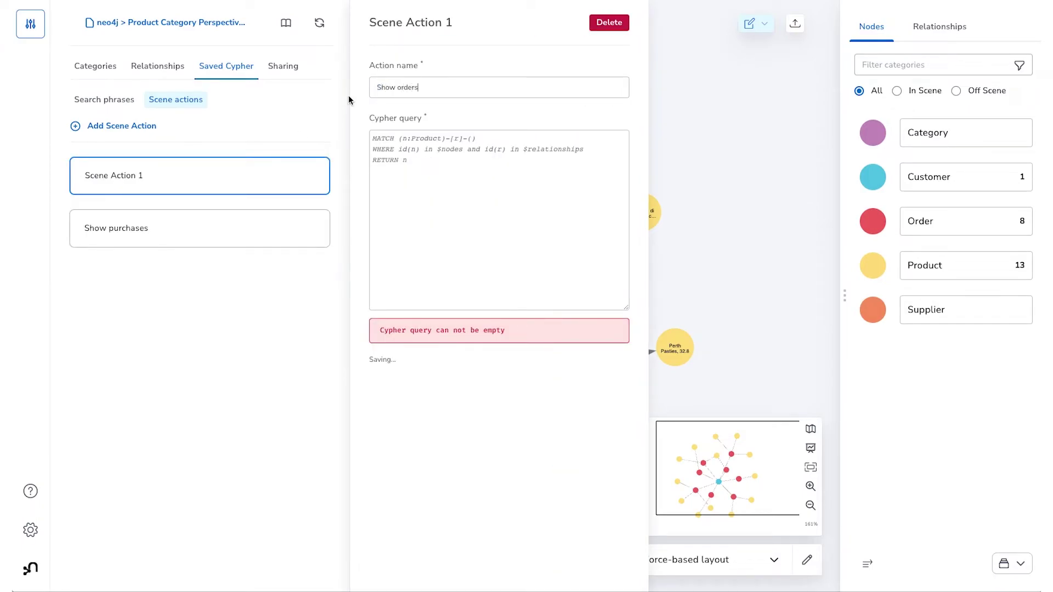
{"action": "right_click", "coordinate": [374, 138]}
{"action": "left_click", "coordinate": [403, 226]}
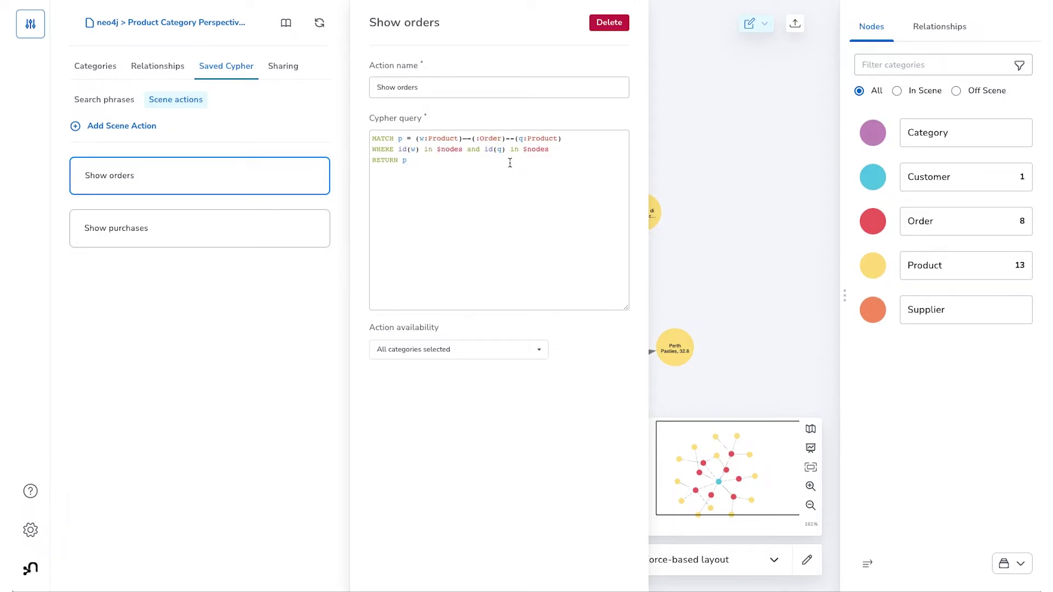
{"action": "left_click", "coordinate": [43, 28]}
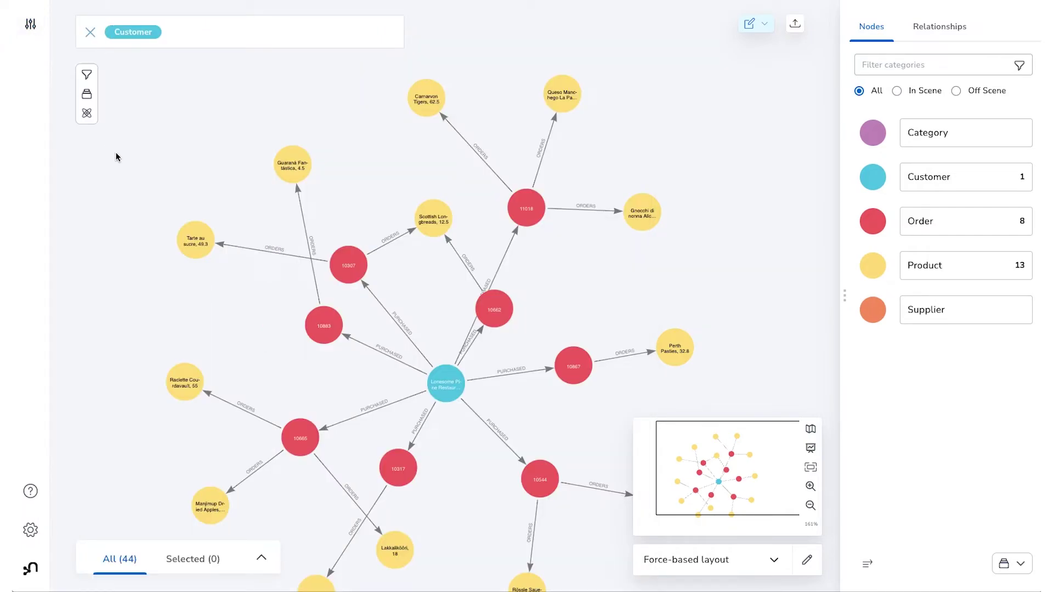
- Run Show orders on Tarte au sucre and Guaraná Fantástica, moving order 11027 to the top
{"action": "left_click_drag", "start_coordinate": [116, 156], "coordinate": [313, 245]}
{"action": "right_click", "coordinate": [289, 173]}
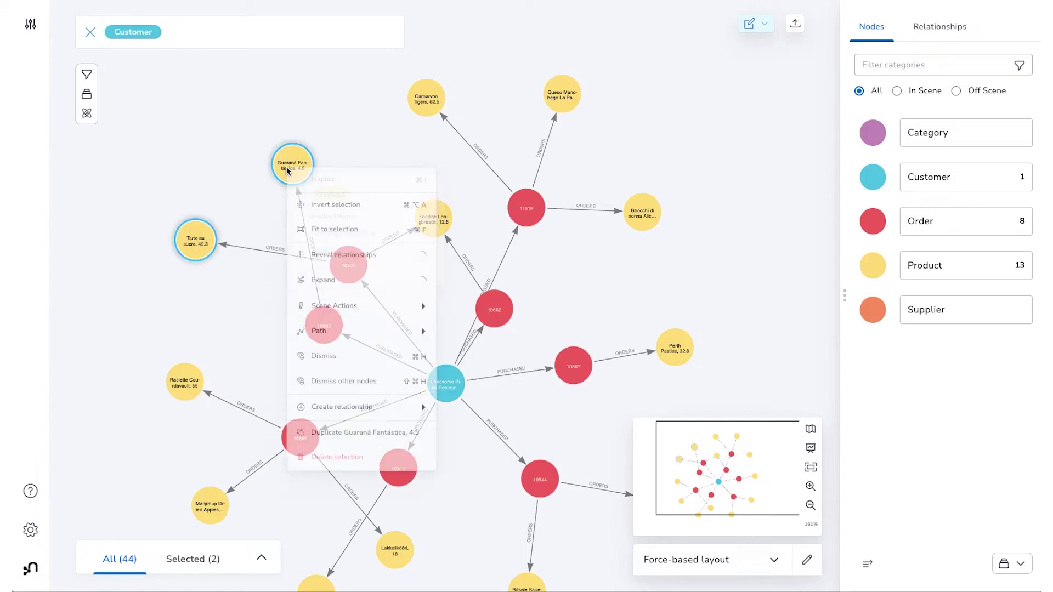
{"action": "mouse_move", "coordinate": [358, 309]}
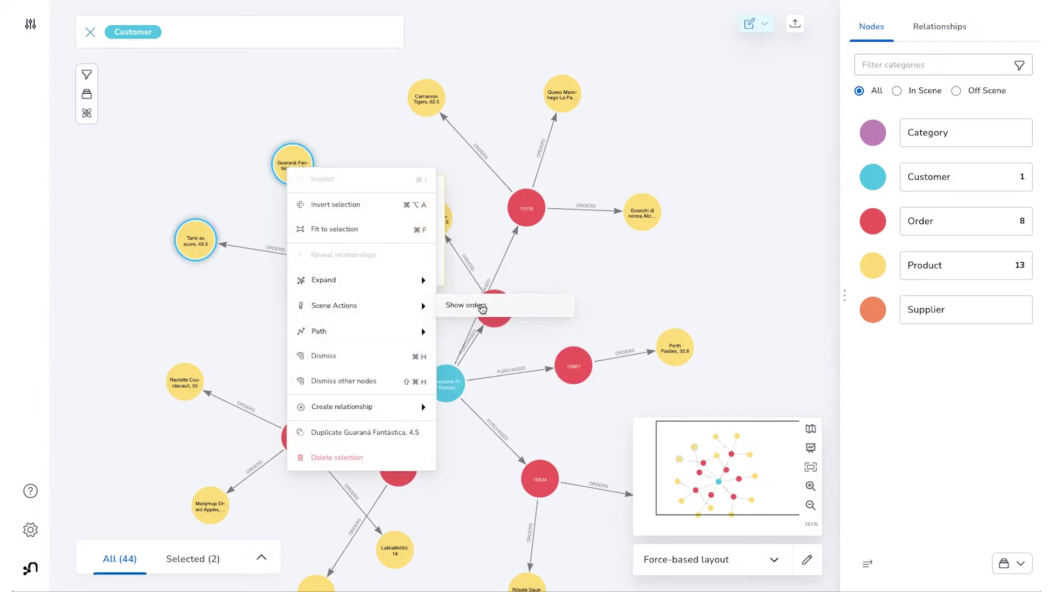
{"action": "left_click", "coordinate": [482, 309]}
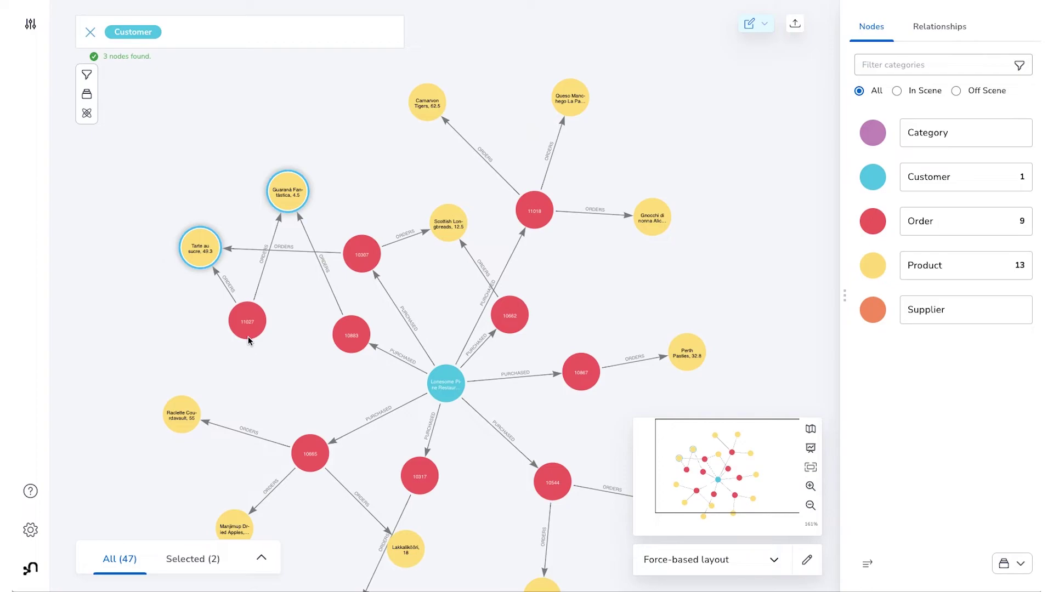
{"action": "left_click_drag", "start_coordinate": [248, 340], "coordinate": [255, 136]}
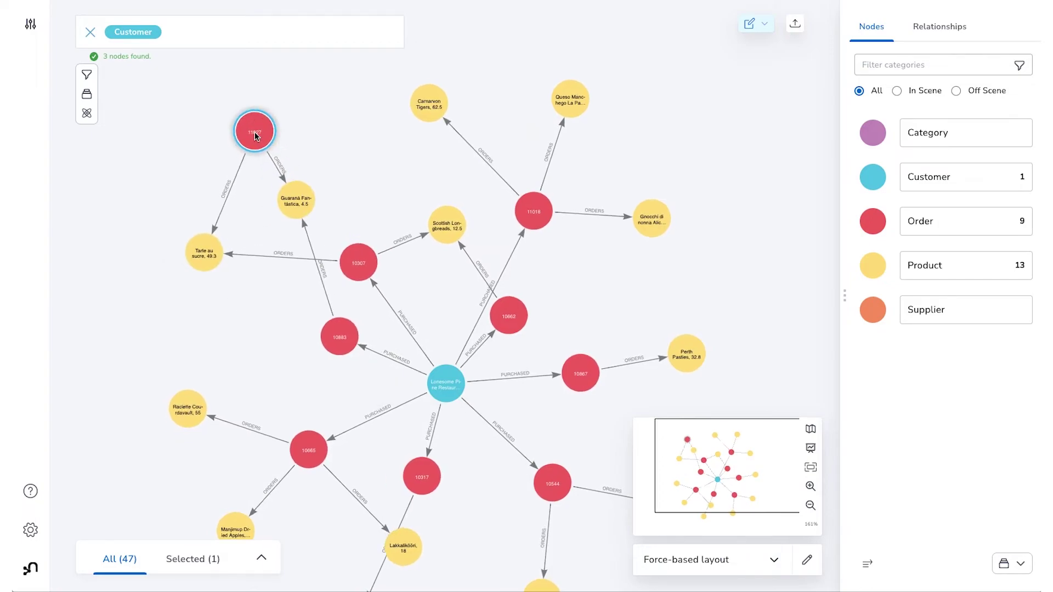
{"action": "mouse_move", "coordinate": [255, 136]}
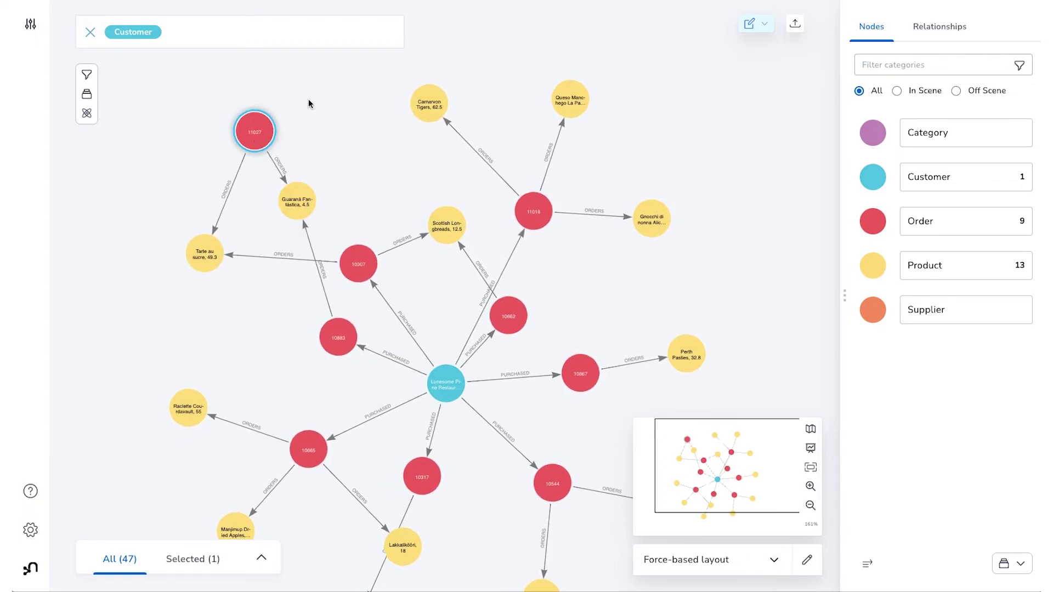